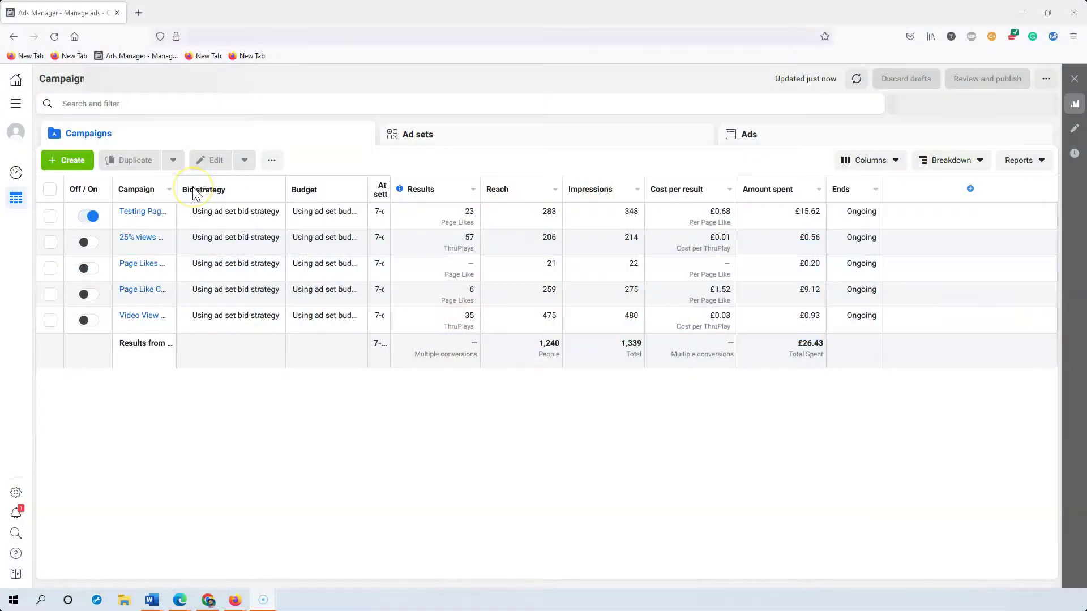
# Create a new campaign with the Conversions objective and reveal its naming fields
pyautogui.click(66, 164)
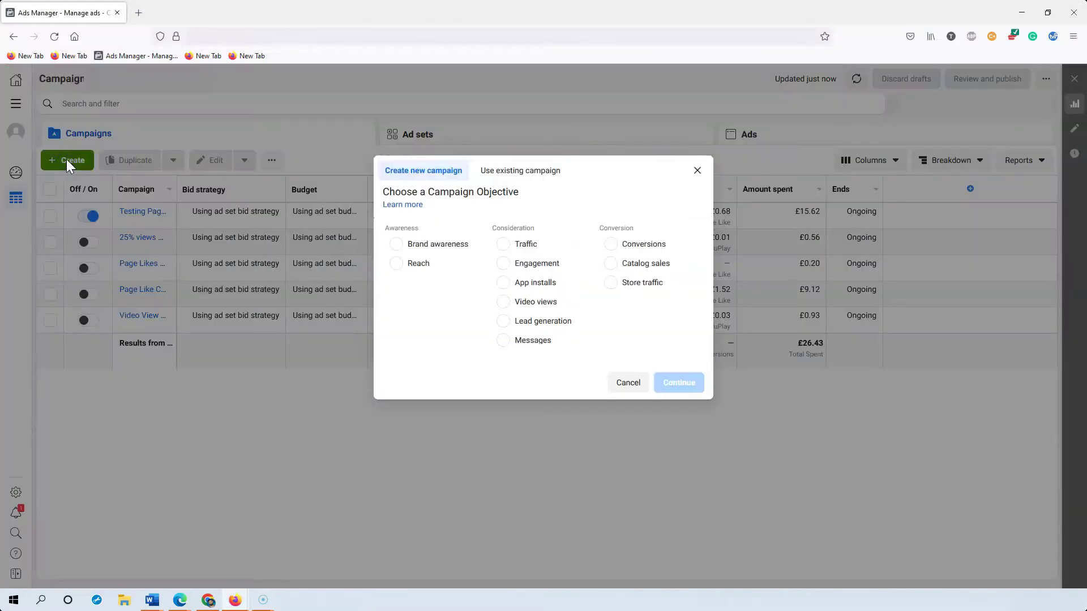
pyautogui.click(631, 247)
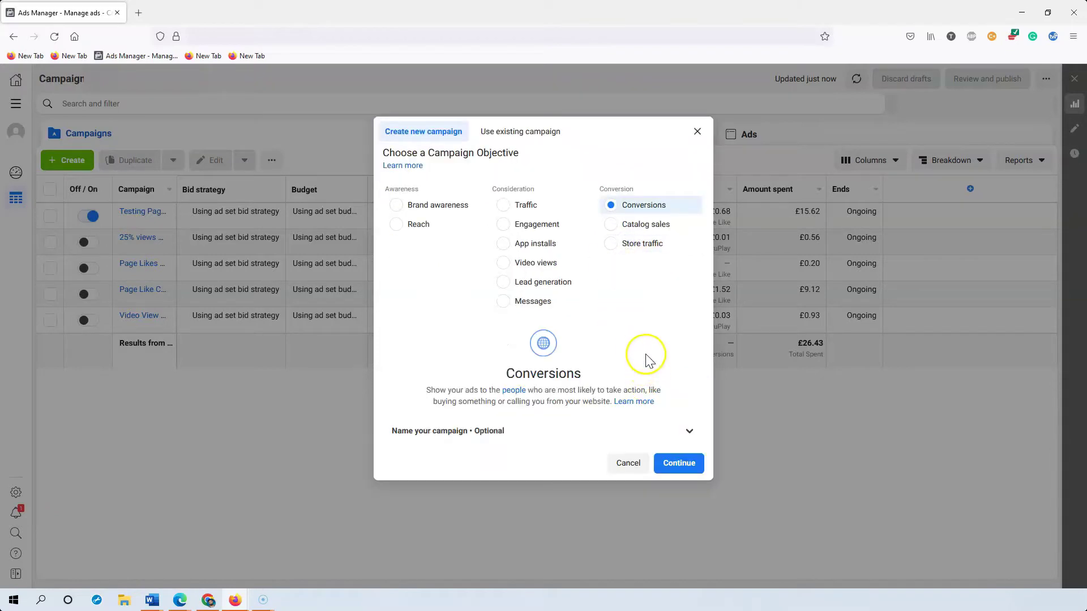
pyautogui.click(576, 435)
pyautogui.scroll(-2, 509, 441)
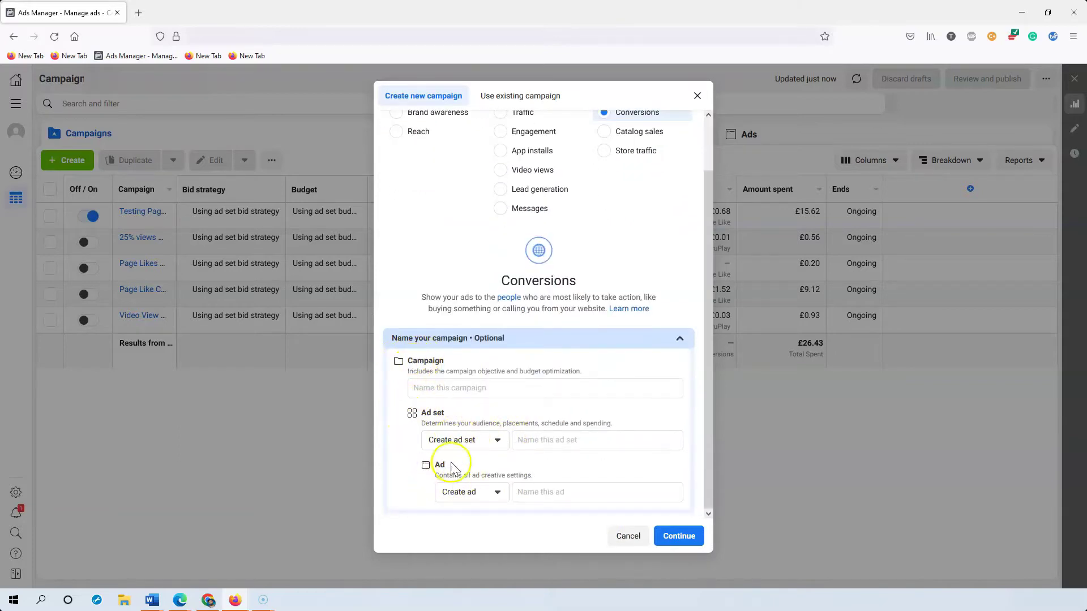
# Name the campaign Test Campaign, ad set Test Interest 1 and ad Ad creative 1, then continue
pyautogui.click(469, 387)
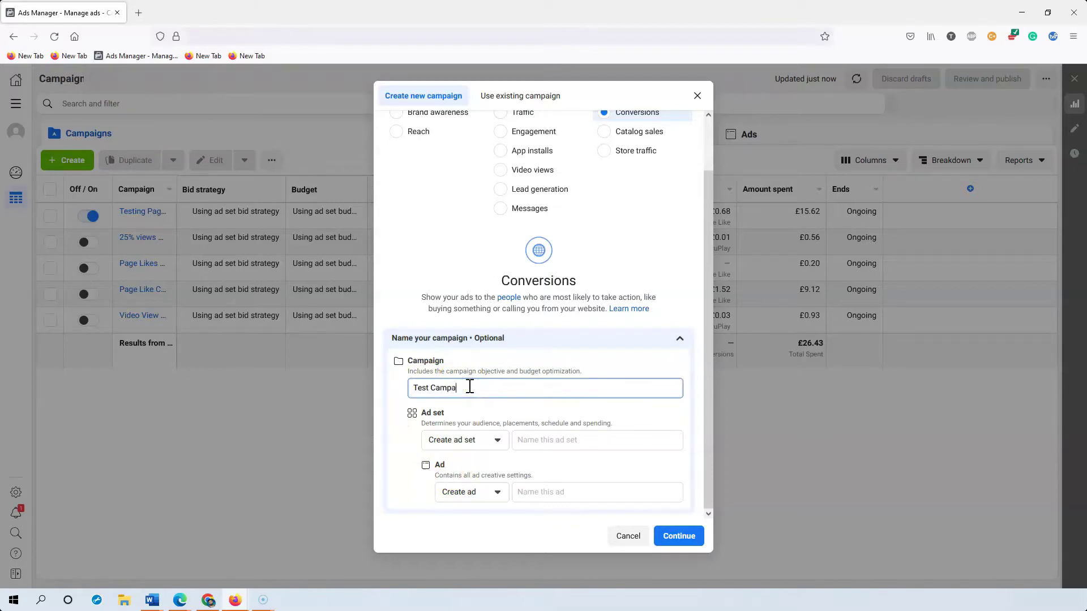
pyautogui.click(562, 437)
pyautogui.write('Test')
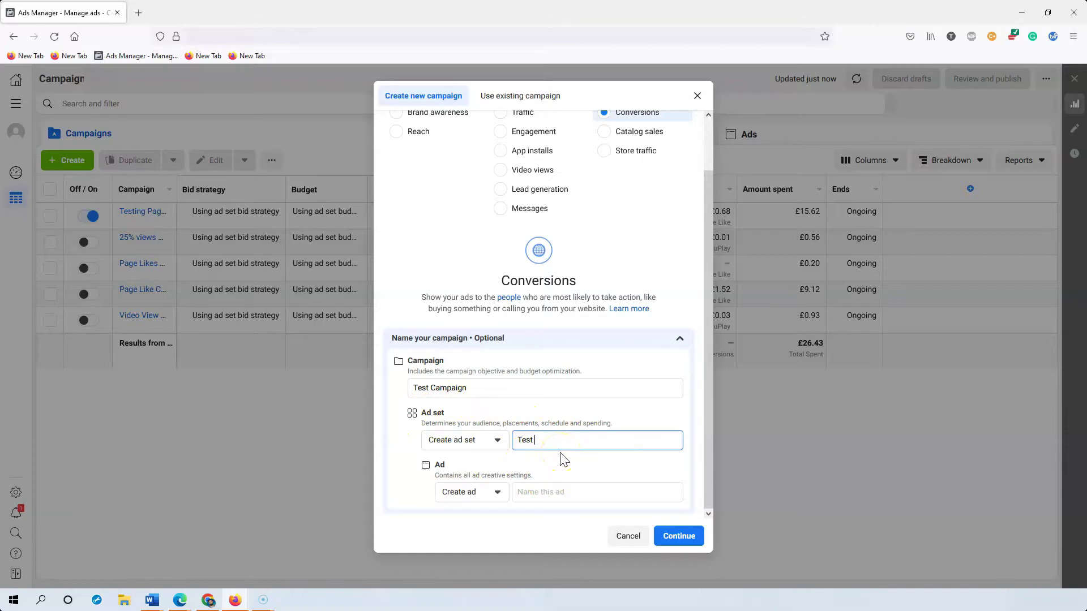
pyautogui.write('Interest 1')
pyautogui.click(563, 493)
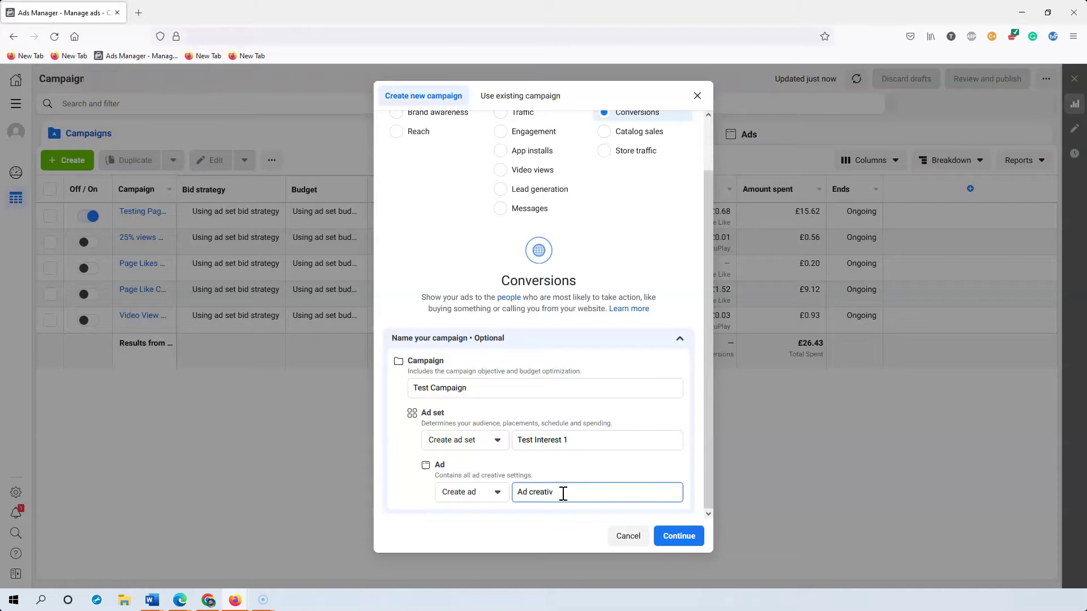
pyautogui.click(693, 535)
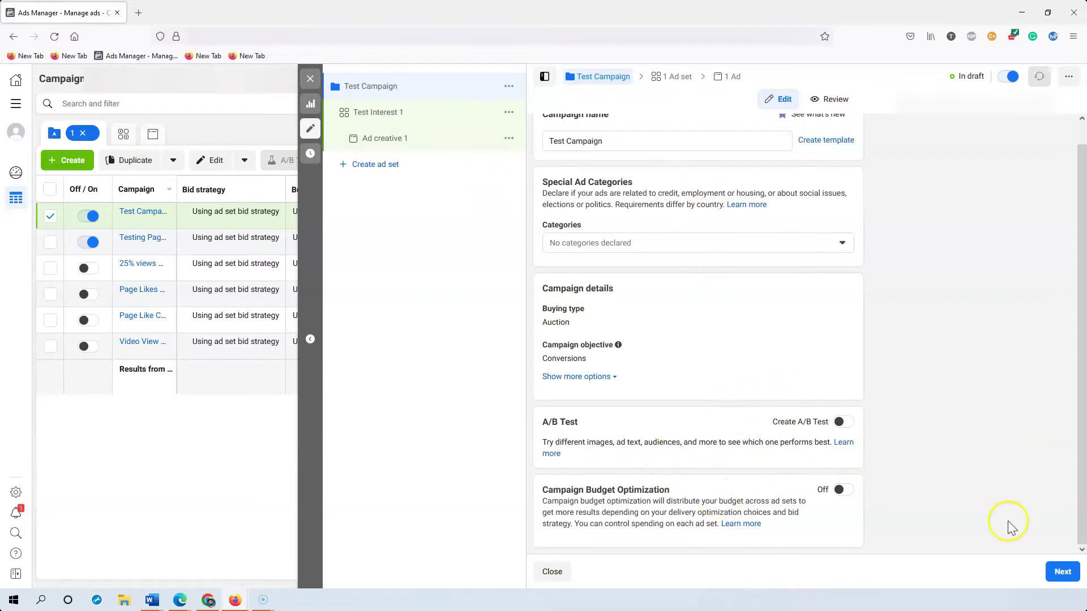
# In the Test Interest 1 ad set, open Audience locations, age, gender and detailed targeting for editing
pyautogui.click(1061, 572)
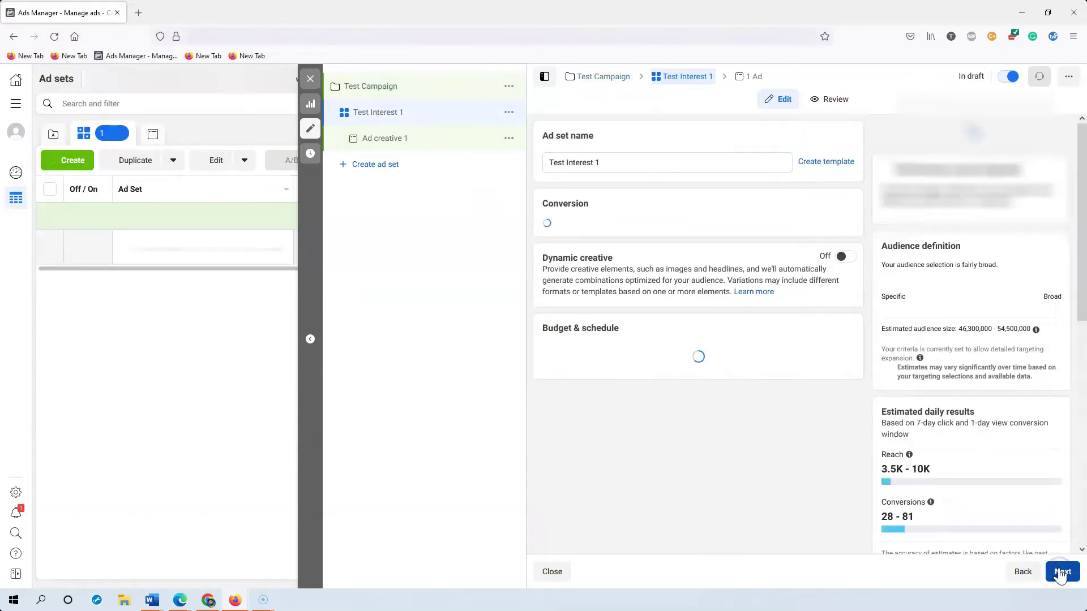
pyautogui.scroll(-6, 825, 291)
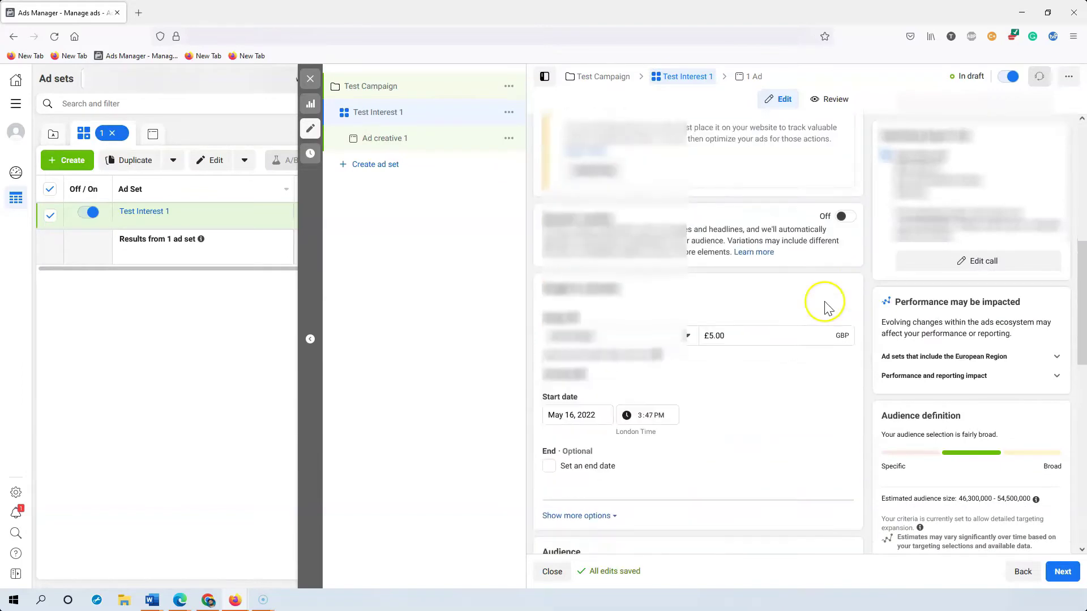
pyautogui.scroll(-3, 825, 305)
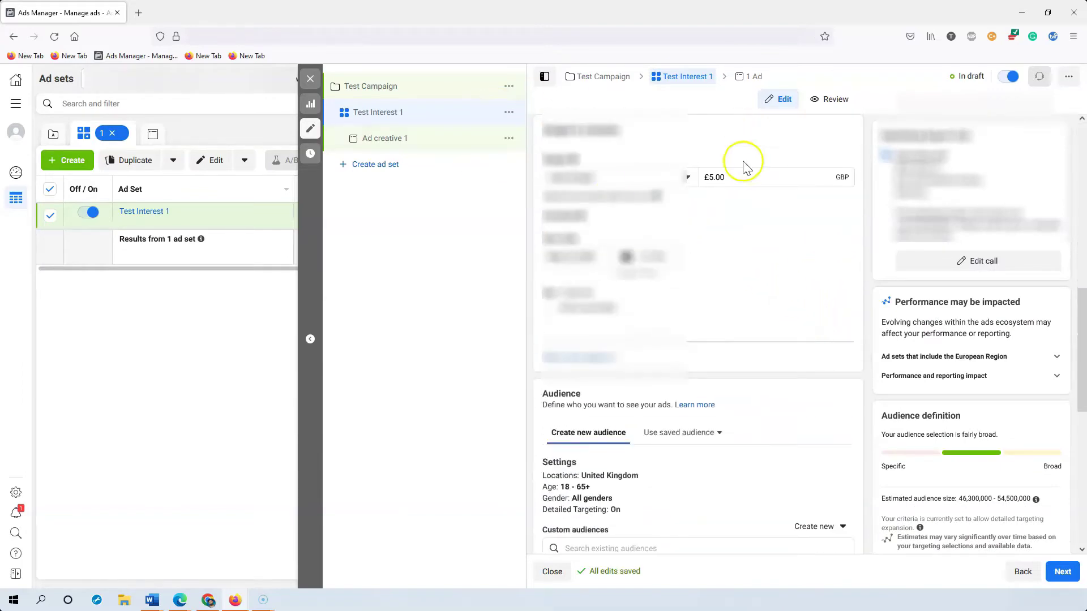
pyautogui.scroll(-4, 759, 297)
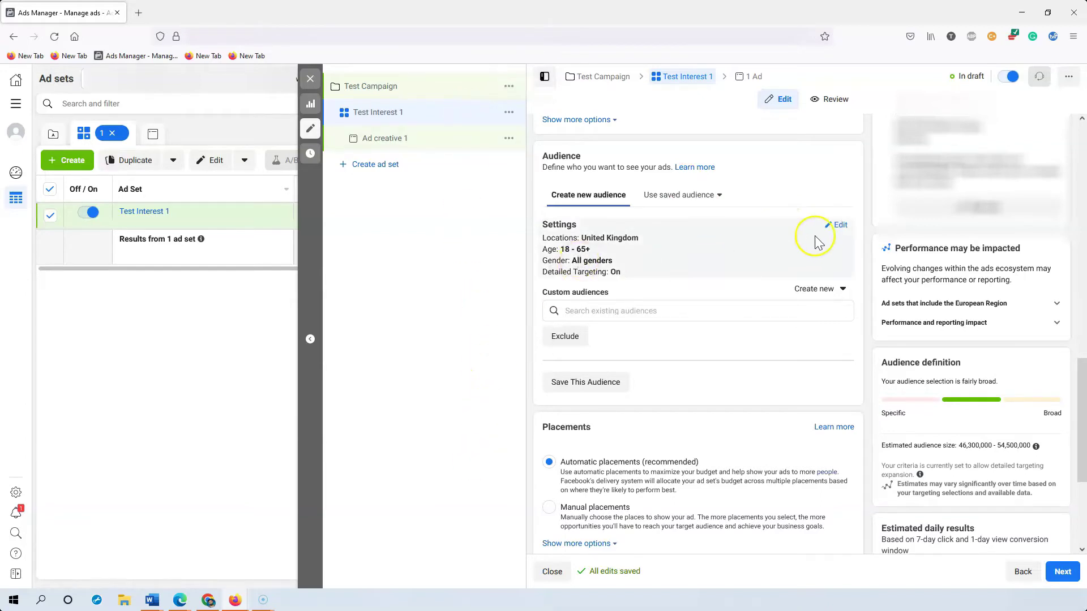
pyautogui.click(836, 225)
pyautogui.scroll(-2, 668, 328)
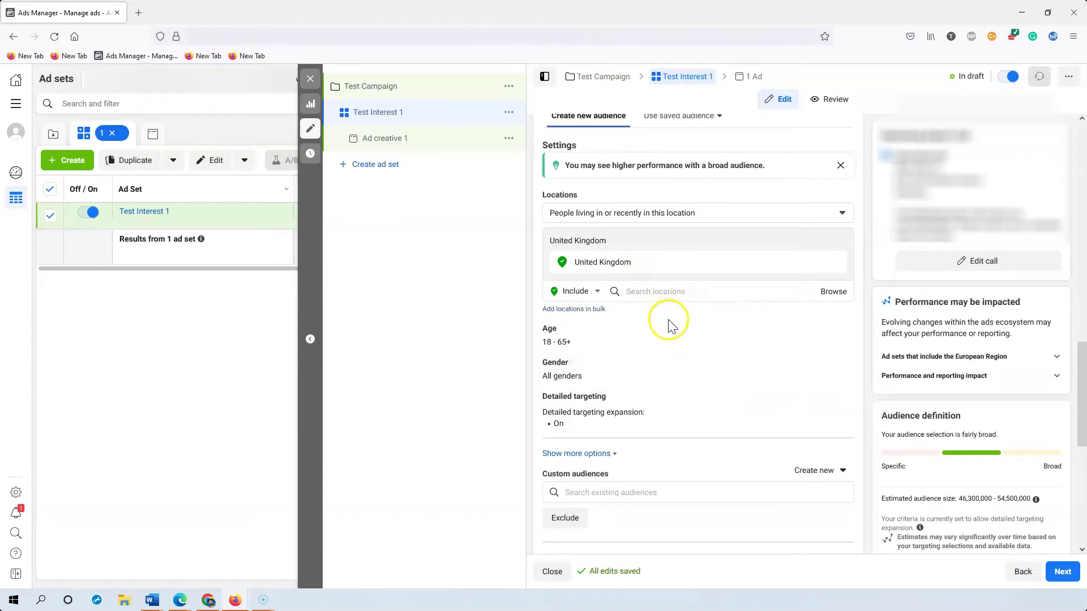
pyautogui.scroll(-2, 707, 403)
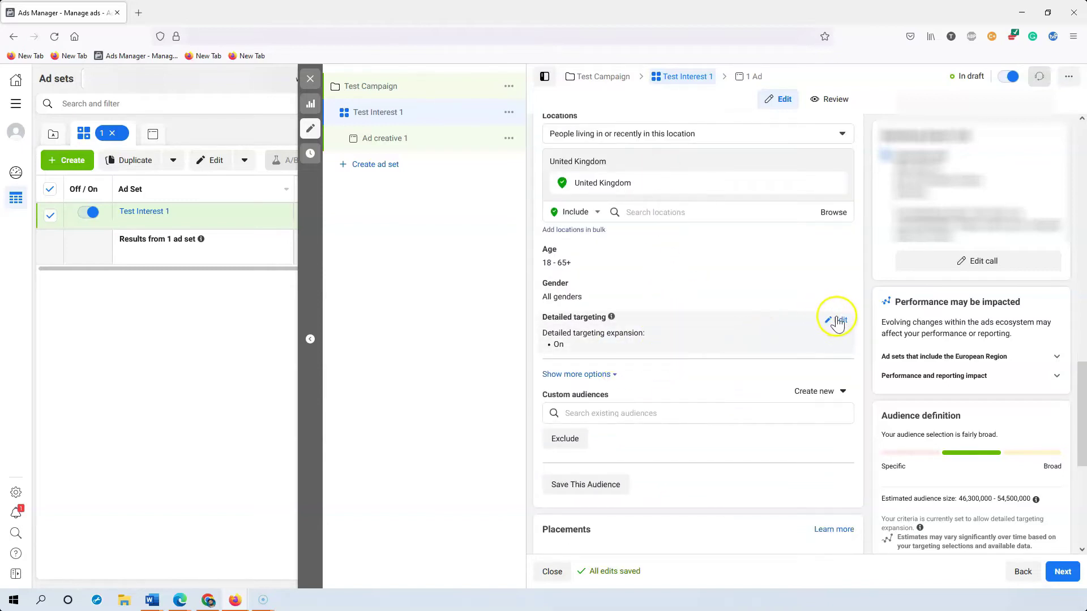
pyautogui.click(837, 321)
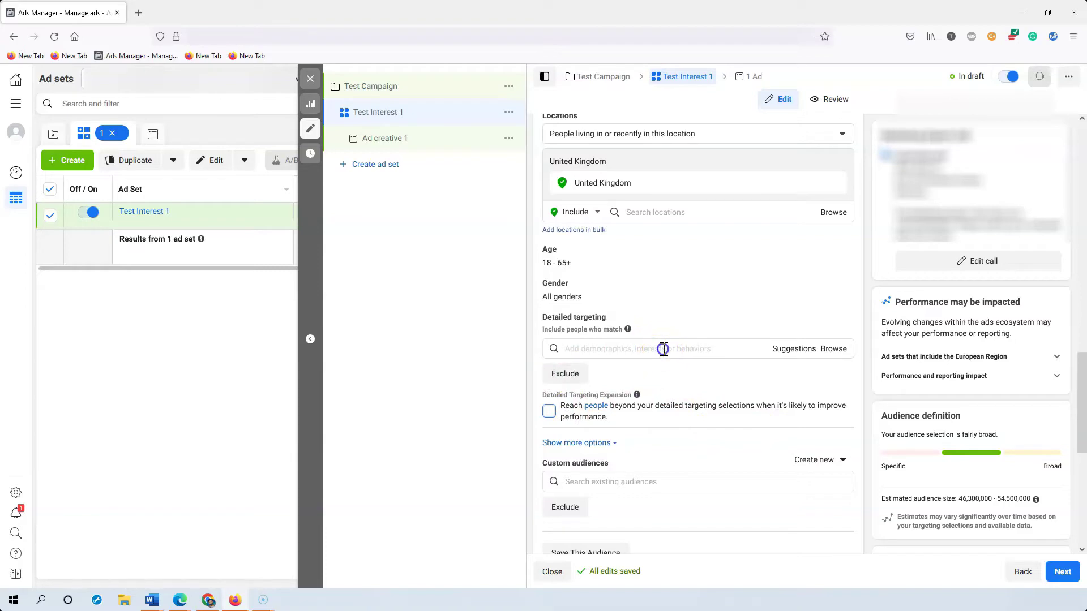
# Add the Marketing interest and rename the ad set to Test Interest 1 - marketing
pyautogui.click(664, 348)
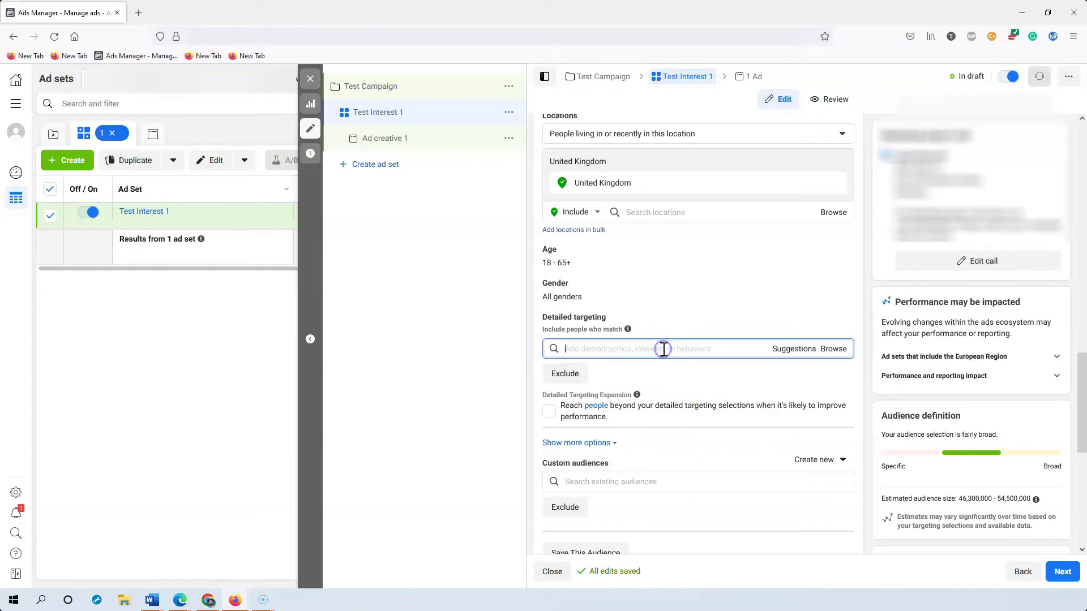
pyautogui.write('marke')
pyautogui.press('Return')
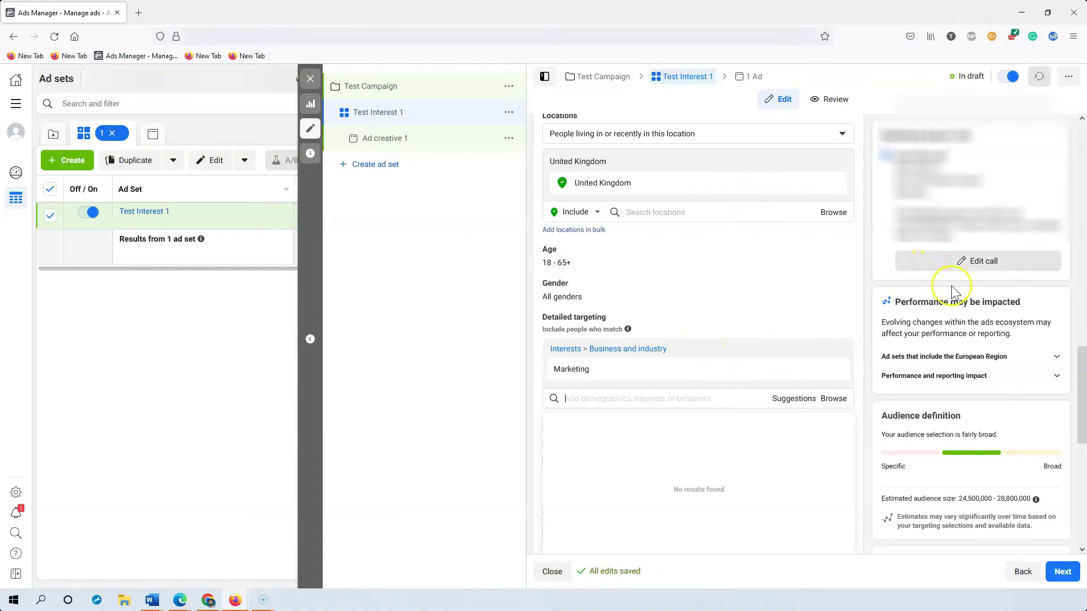
pyautogui.moveTo(1082, 373); pyautogui.dragTo(1077, 130)
pyautogui.click(641, 162)
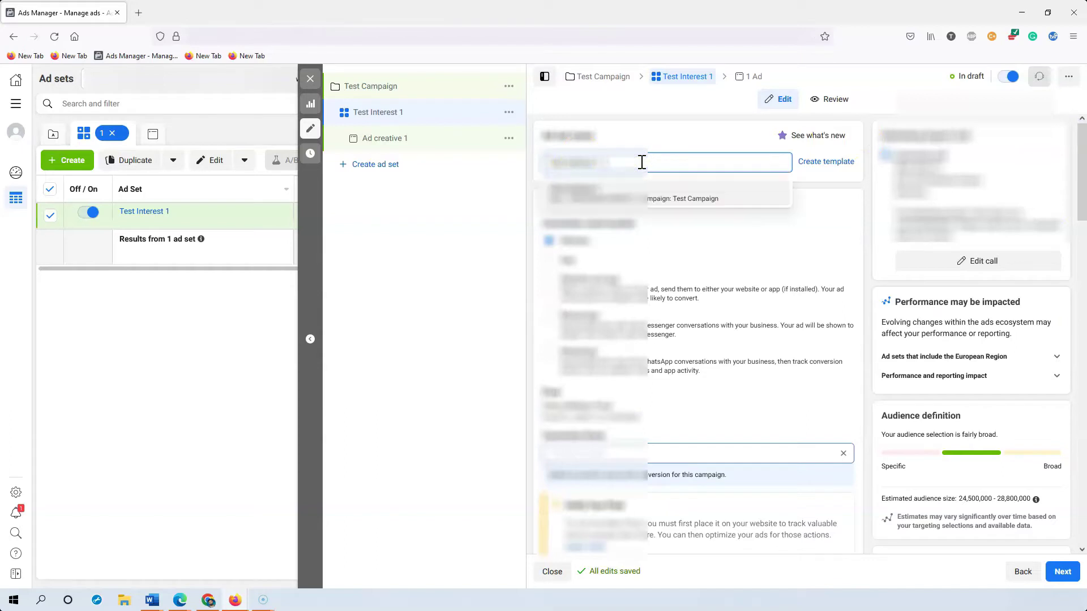
pyautogui.write('2')
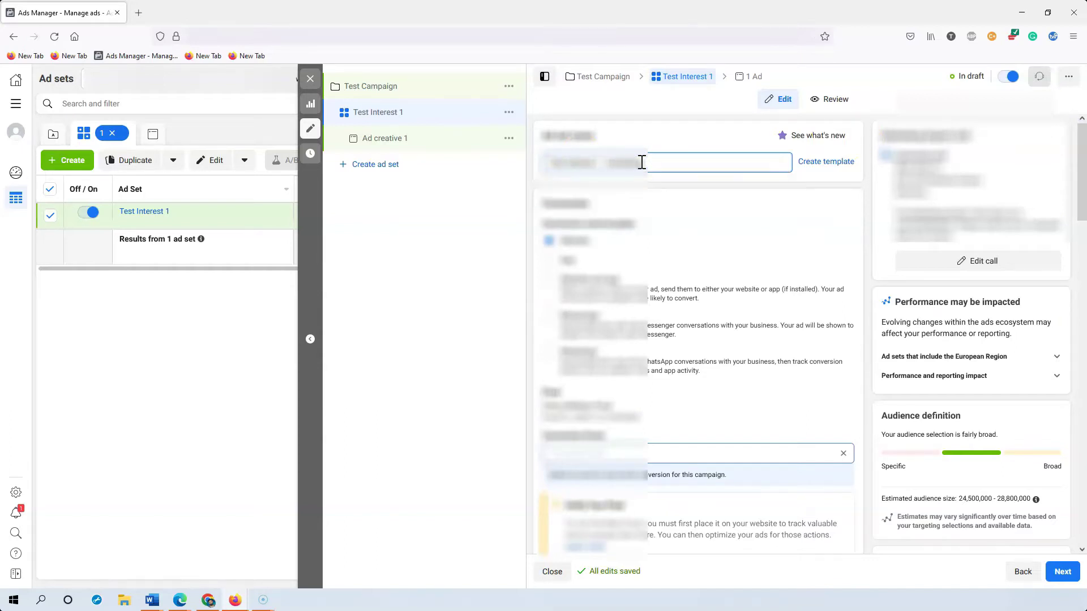
pyautogui.click(866, 192)
# Switch to Manual placements without Instagram and Messenger, and proceed to Ad creative 1
pyautogui.scroll(-5, 864, 195)
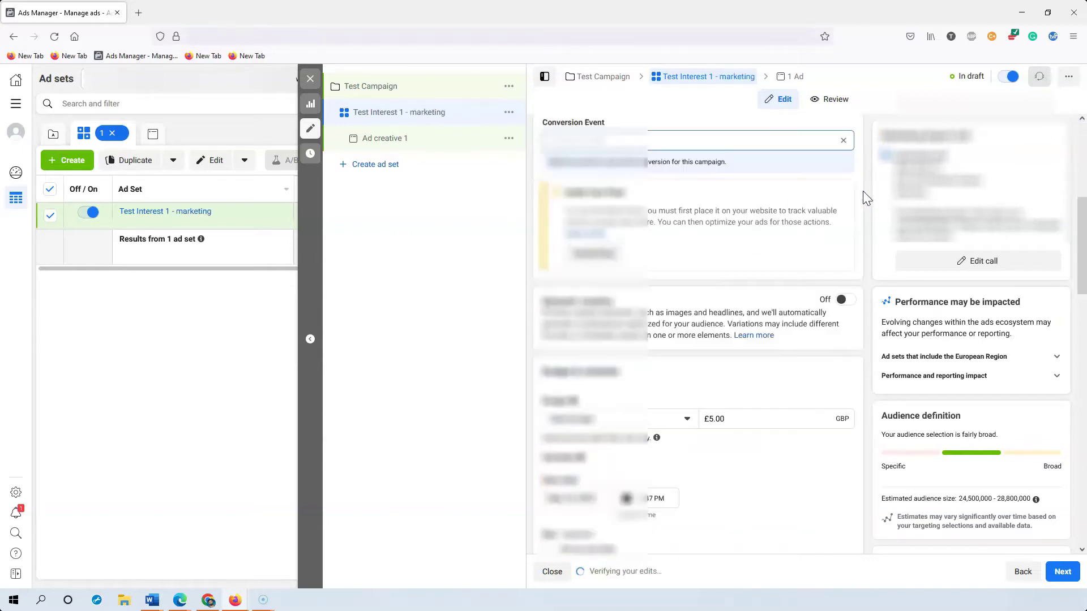
pyautogui.scroll(-5, 863, 191)
pyautogui.scroll(-5, 863, 191)
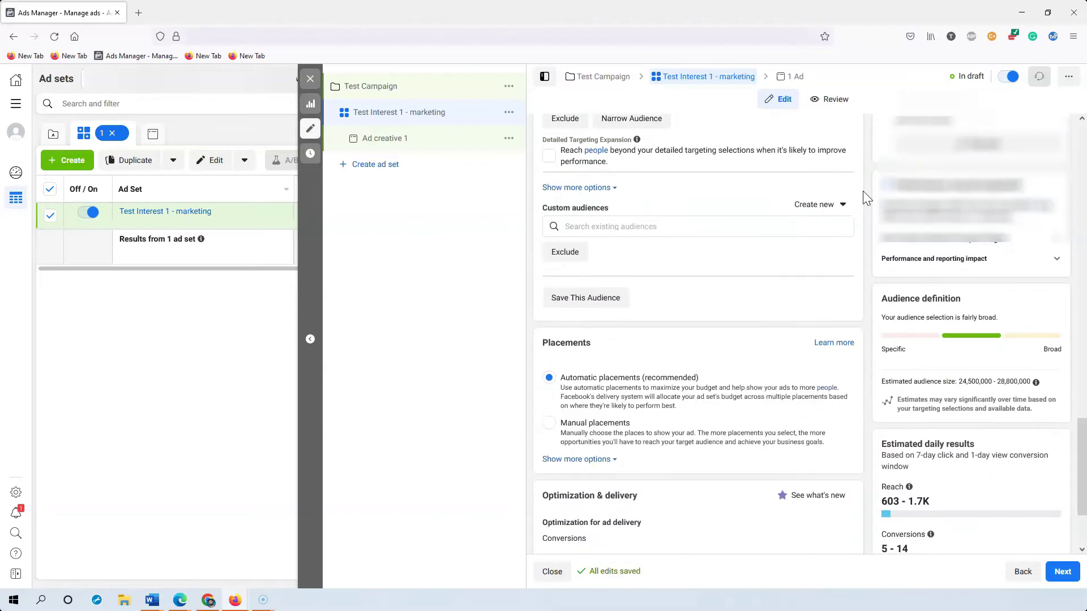
pyautogui.scroll(-3, 863, 191)
pyautogui.click(549, 342)
pyautogui.scroll(-3, 759, 334)
pyautogui.click(663, 343)
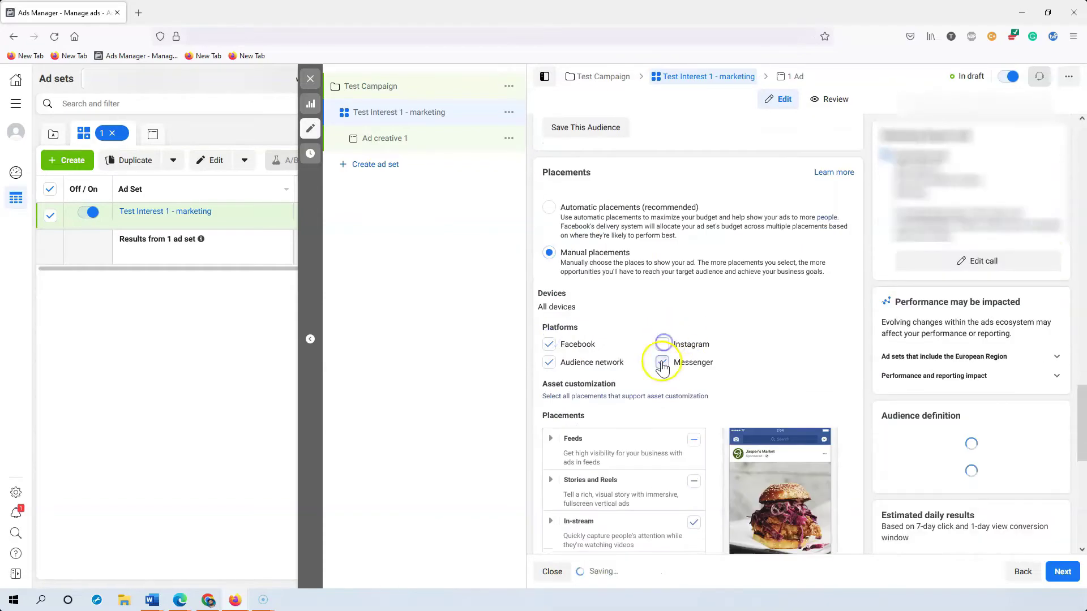
pyautogui.click(662, 363)
pyautogui.scroll(-7, 847, 359)
pyautogui.click(1063, 572)
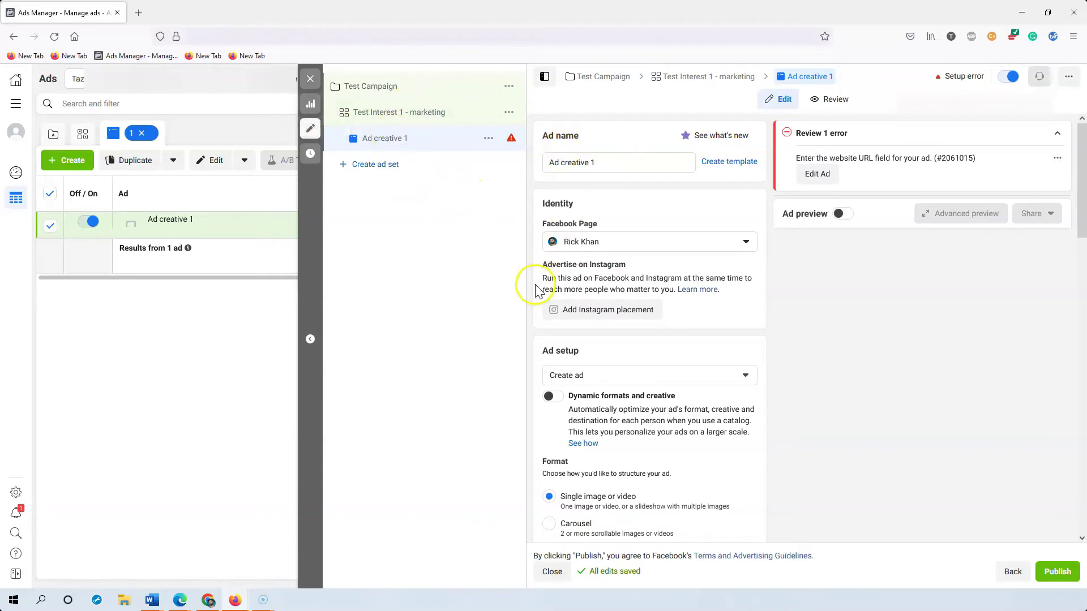
# Add the LEAD 1200×630 account image to Ad creative 1, accepting the placement crops
pyautogui.scroll(-4, 784, 391)
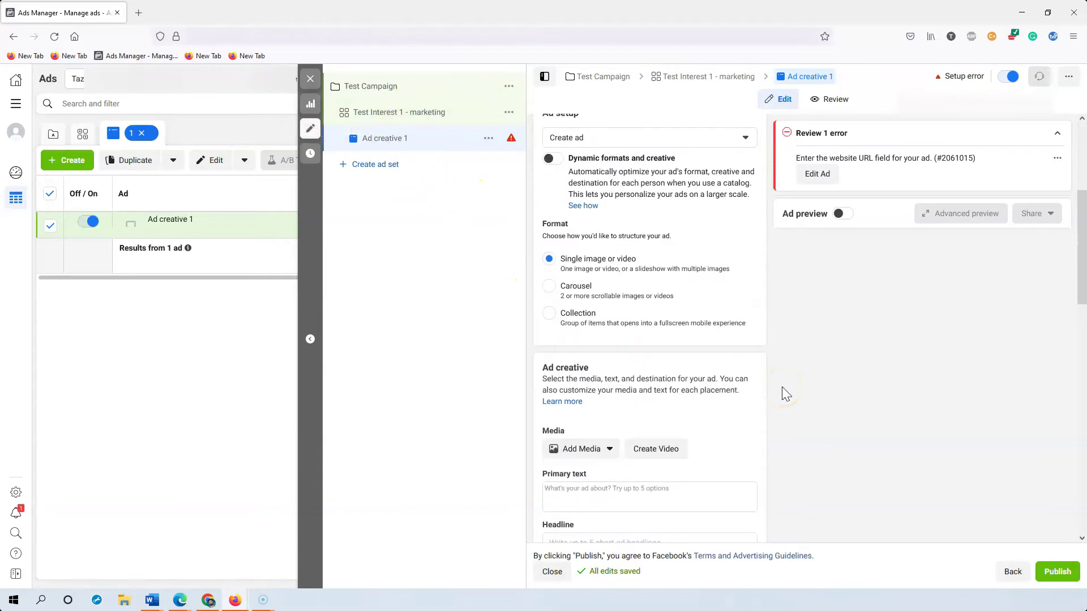
pyautogui.scroll(-3, 790, 377)
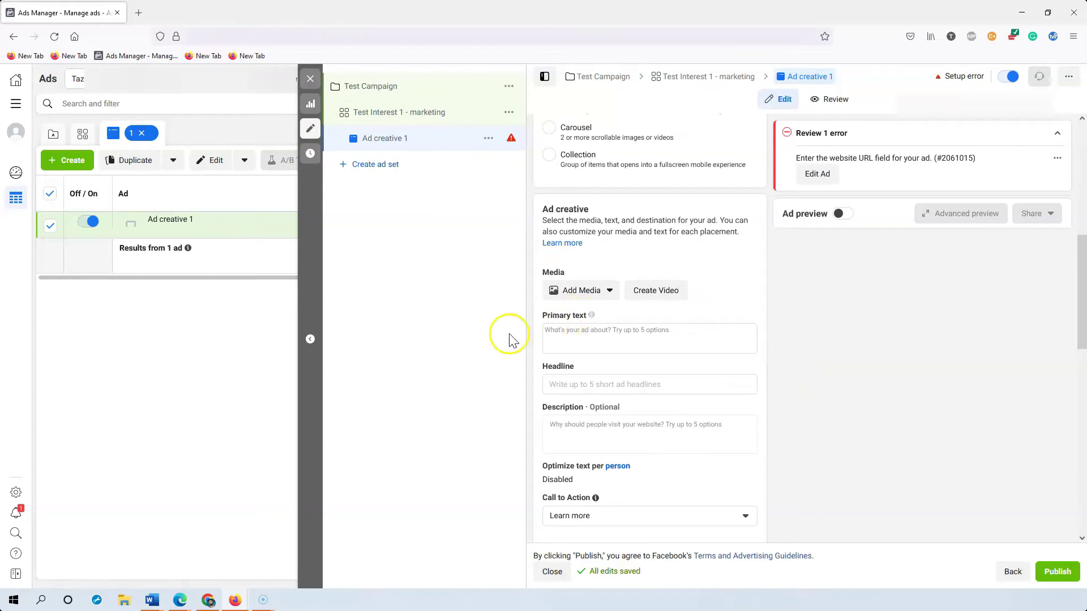
pyautogui.click(581, 292)
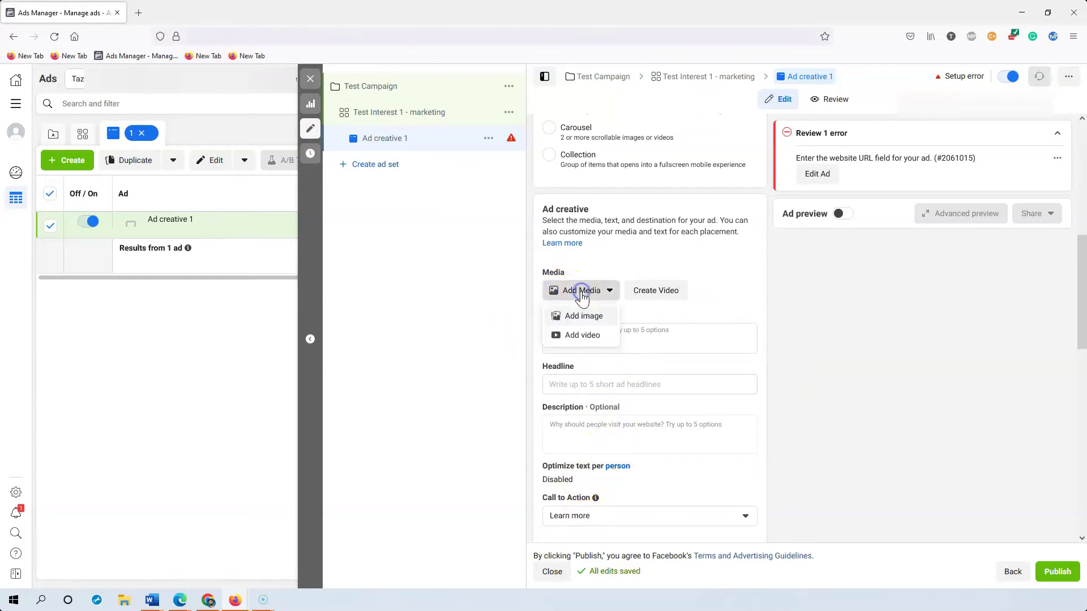
pyautogui.click(583, 318)
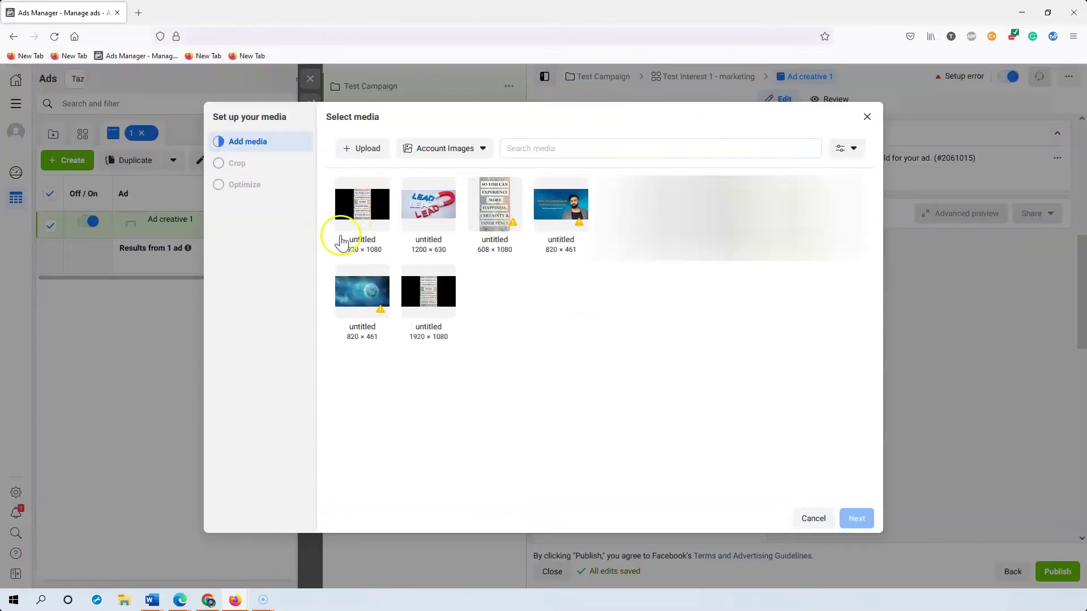
pyautogui.click(429, 205)
pyautogui.click(852, 518)
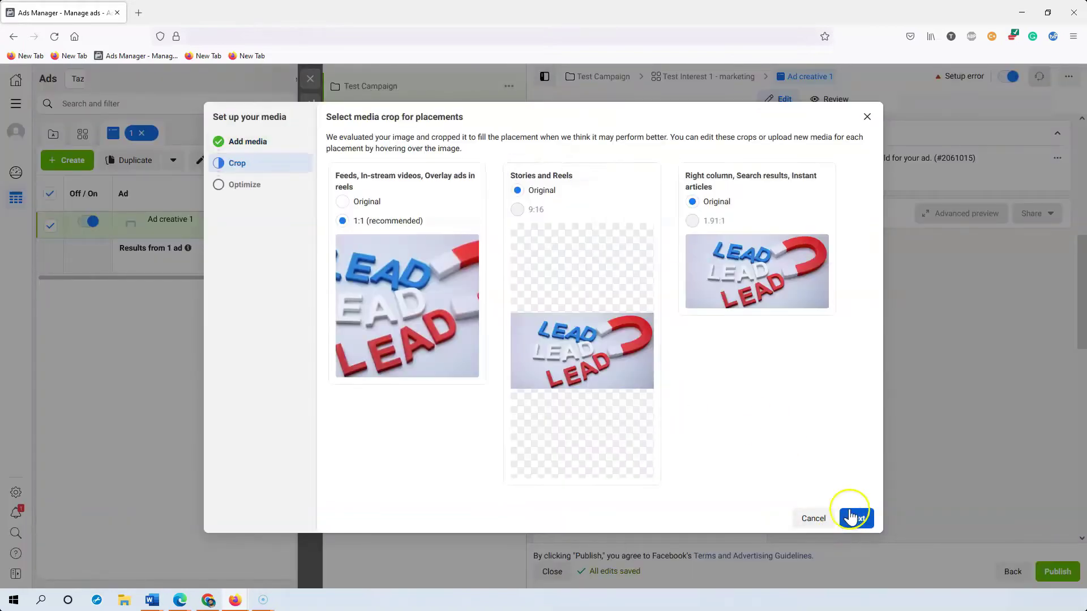
pyautogui.click(857, 518)
pyautogui.click(876, 519)
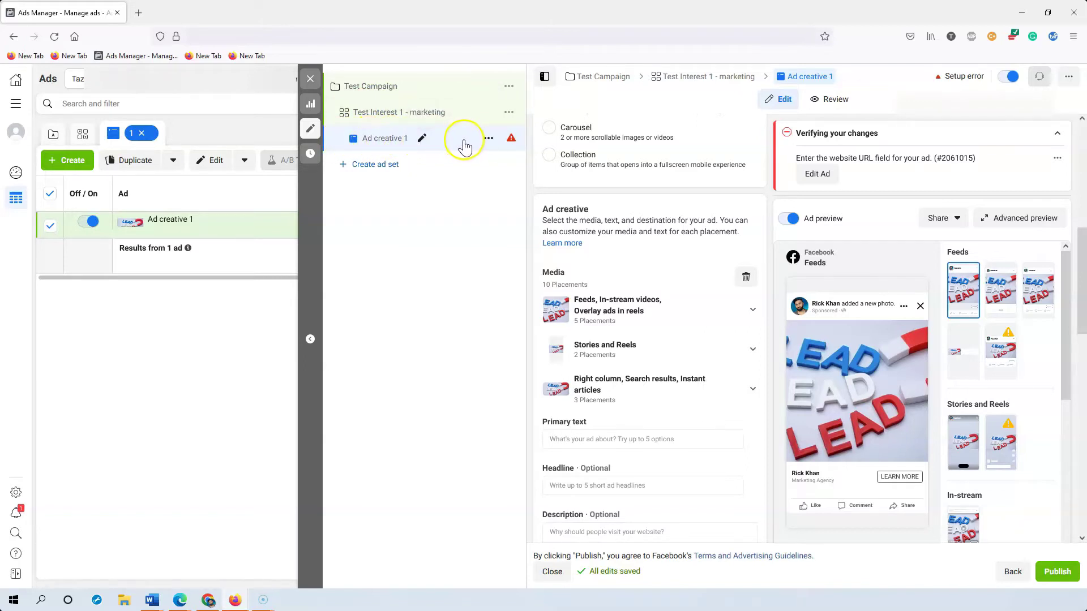
# Duplicate Ad creative 1 within the original campaign
pyautogui.click(488, 139)
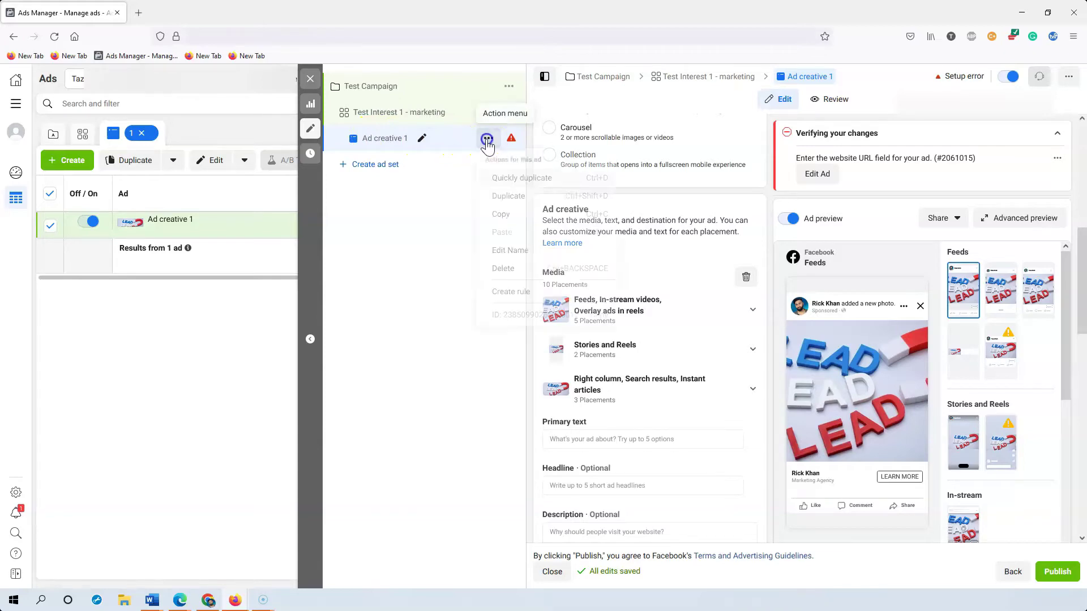
pyautogui.click(509, 196)
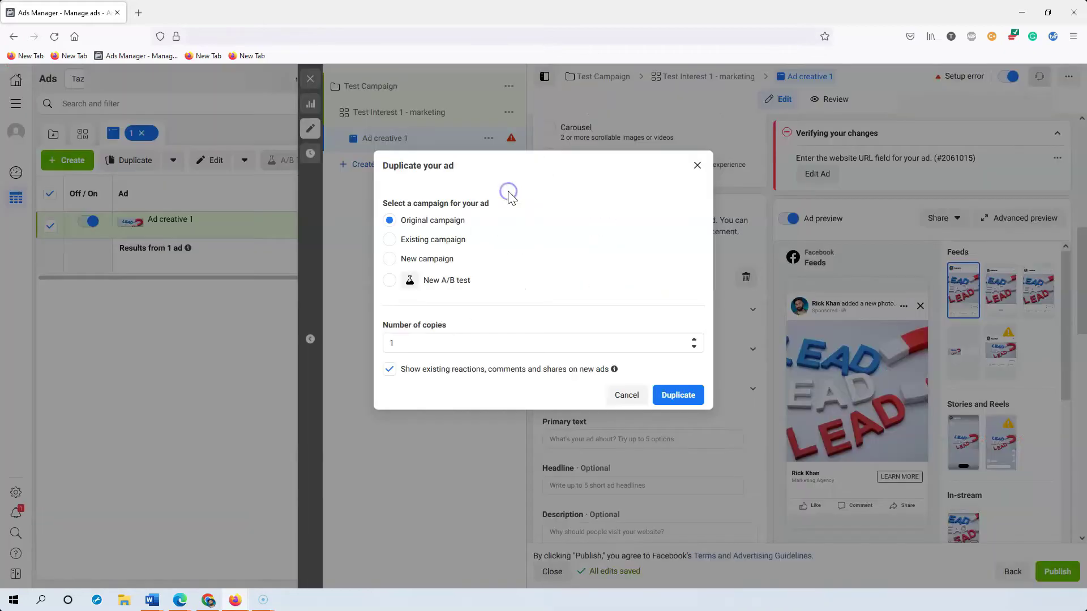
pyautogui.click(679, 396)
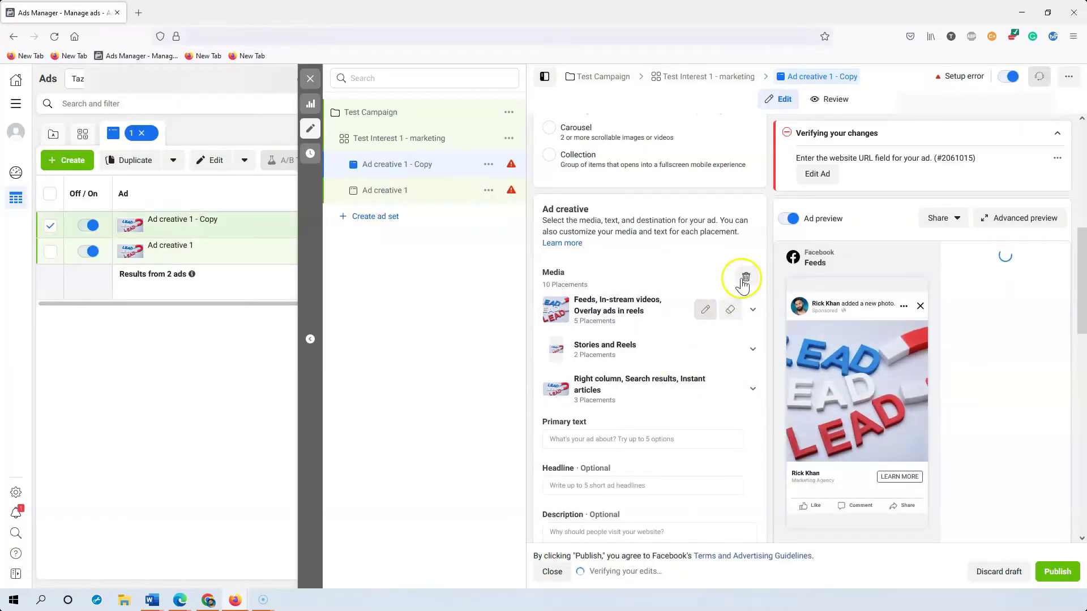
# On the copied ad, replace the image with the 1920×1080 lead video
pyautogui.click(735, 291)
pyautogui.click(744, 277)
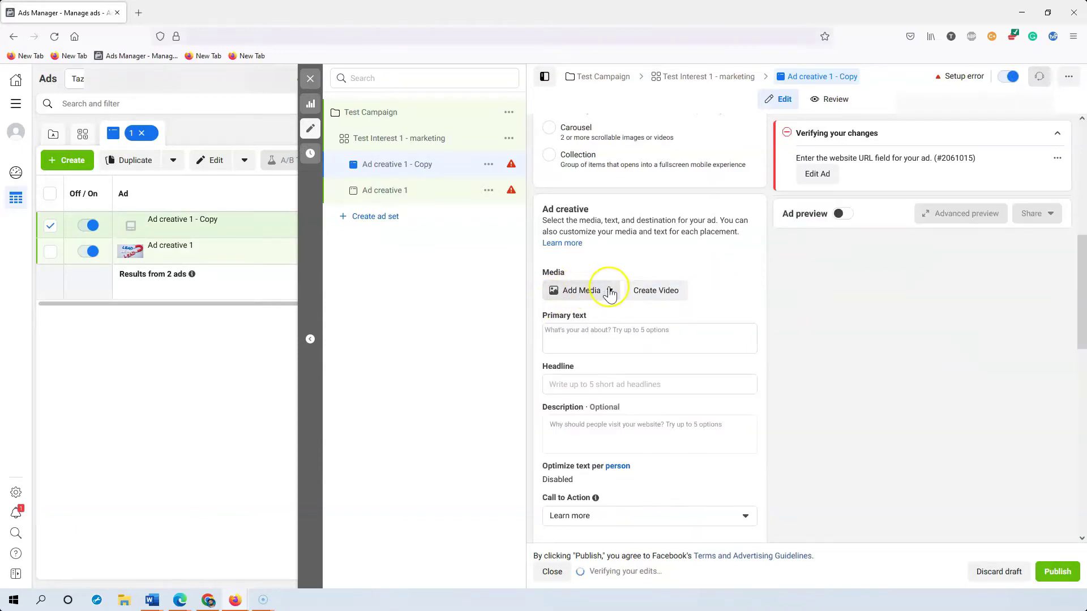
pyautogui.click(610, 292)
pyautogui.click(584, 337)
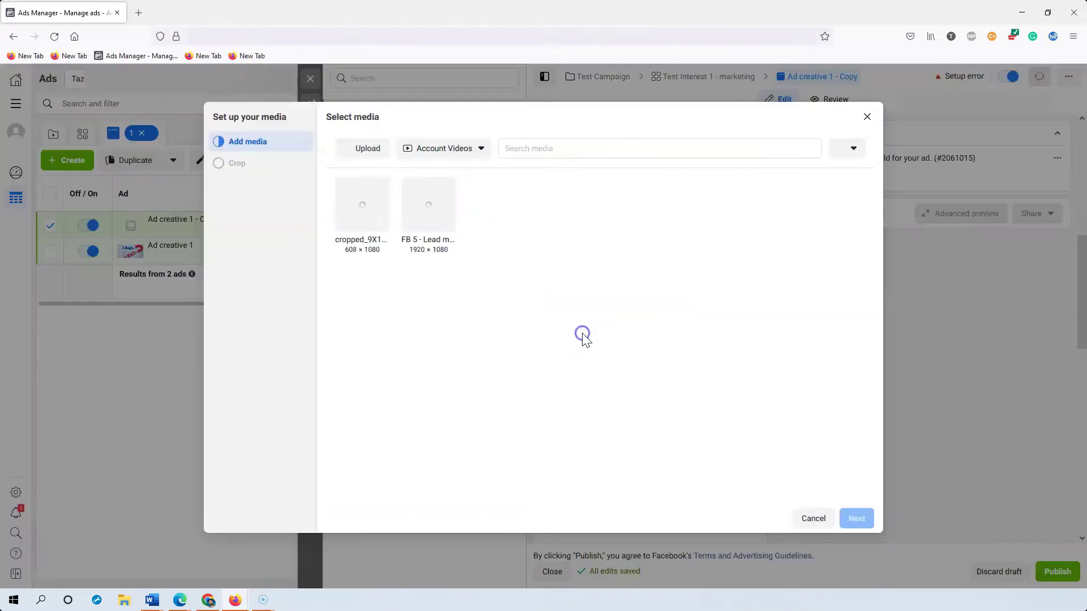
pyautogui.click(430, 215)
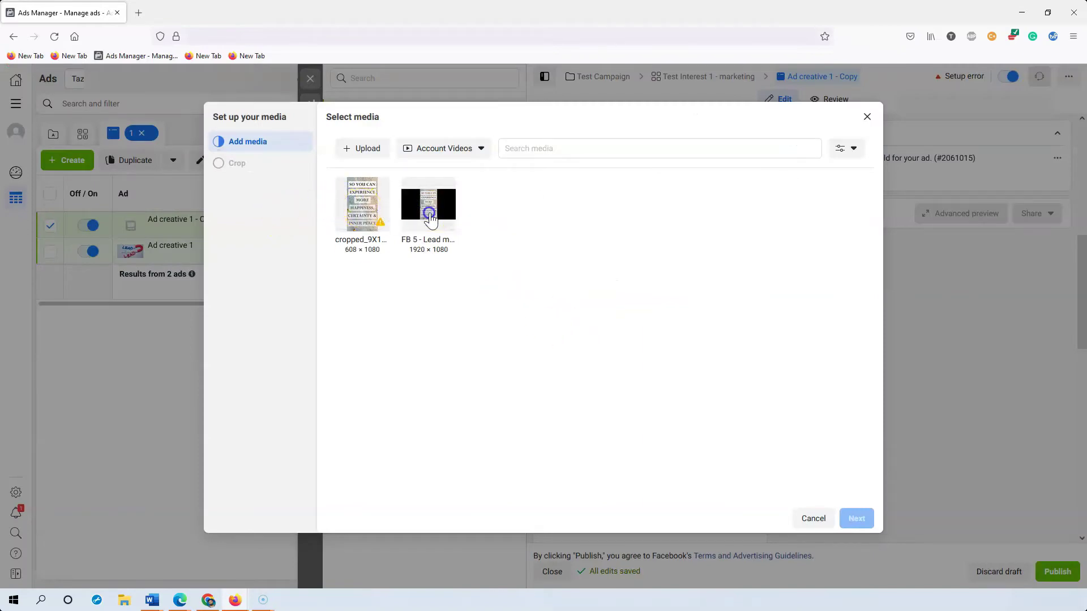
pyautogui.click(857, 519)
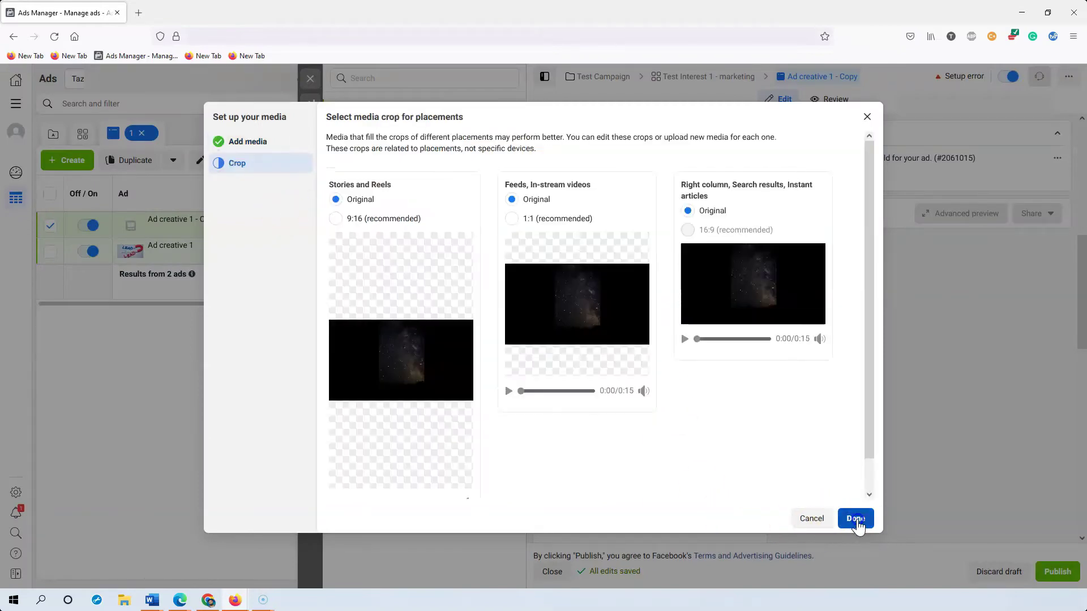
pyautogui.click(856, 519)
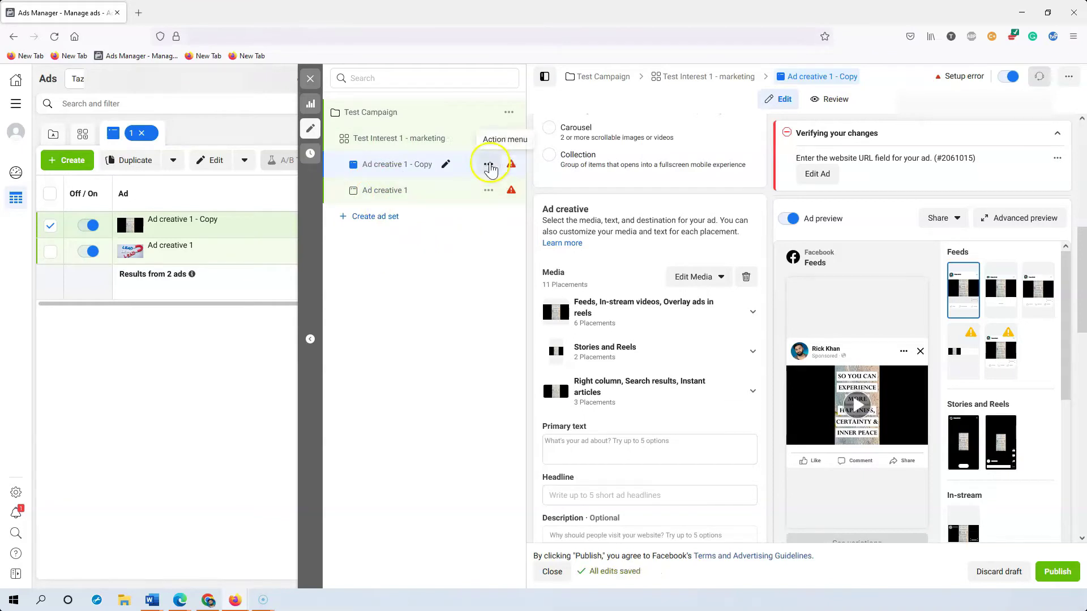
pyautogui.click(495, 191)
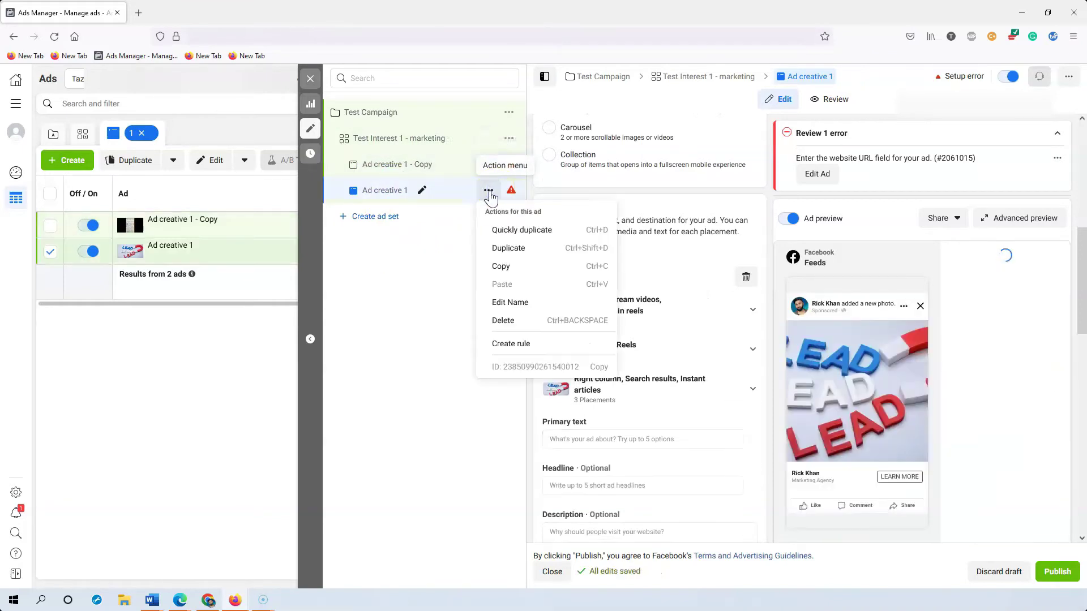
pyautogui.click(417, 295)
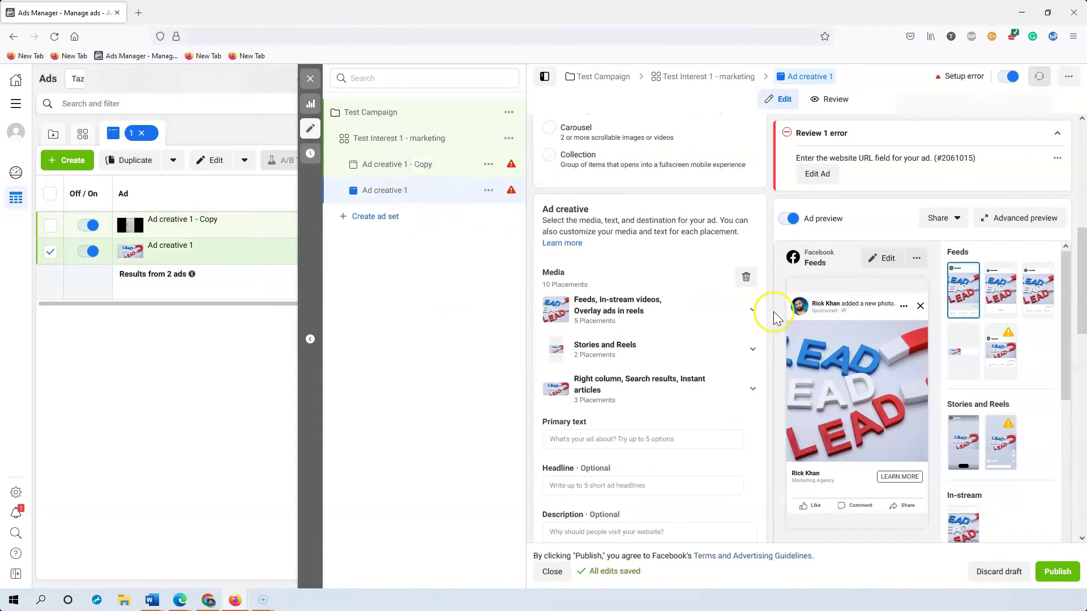
pyautogui.scroll(7, 740, 315)
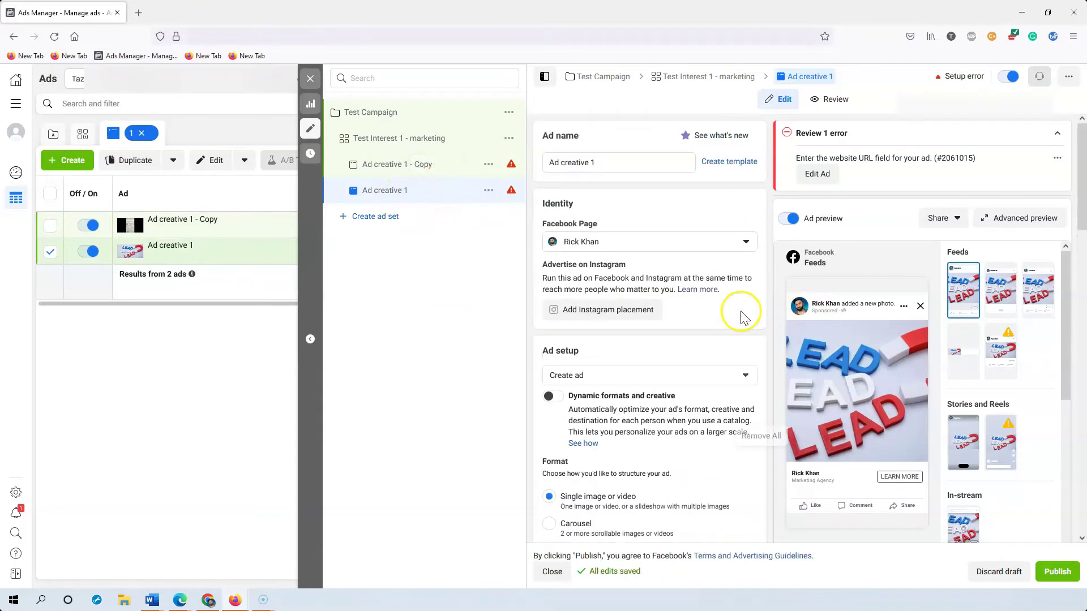
# Name the image ad 'Ad creative image' and the copied video ad 'Ad creative 1 video'
pyautogui.click(591, 162)
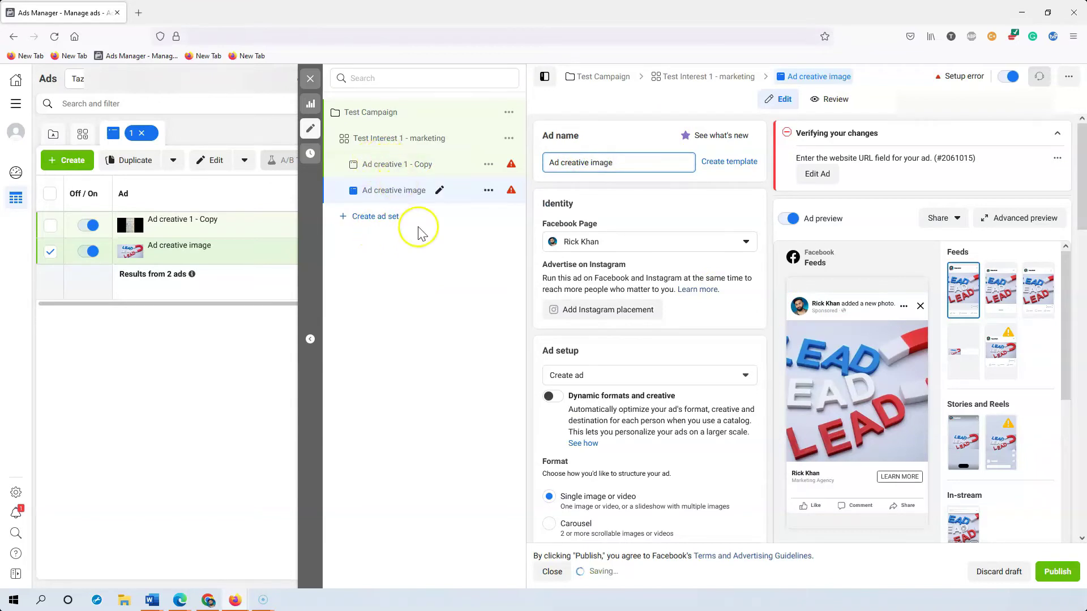
pyautogui.click(433, 165)
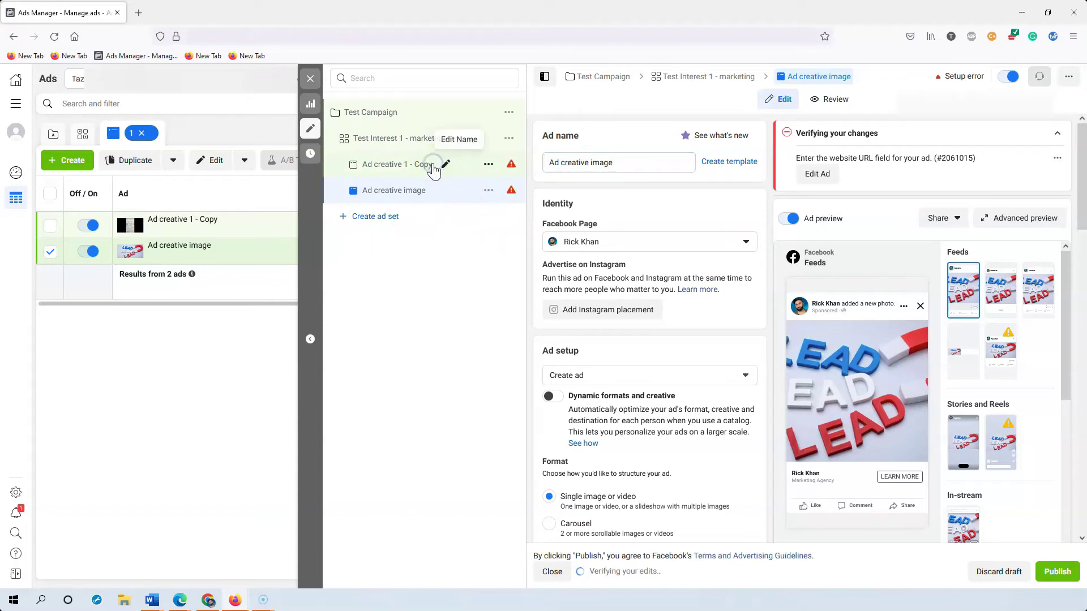
pyautogui.click(629, 162)
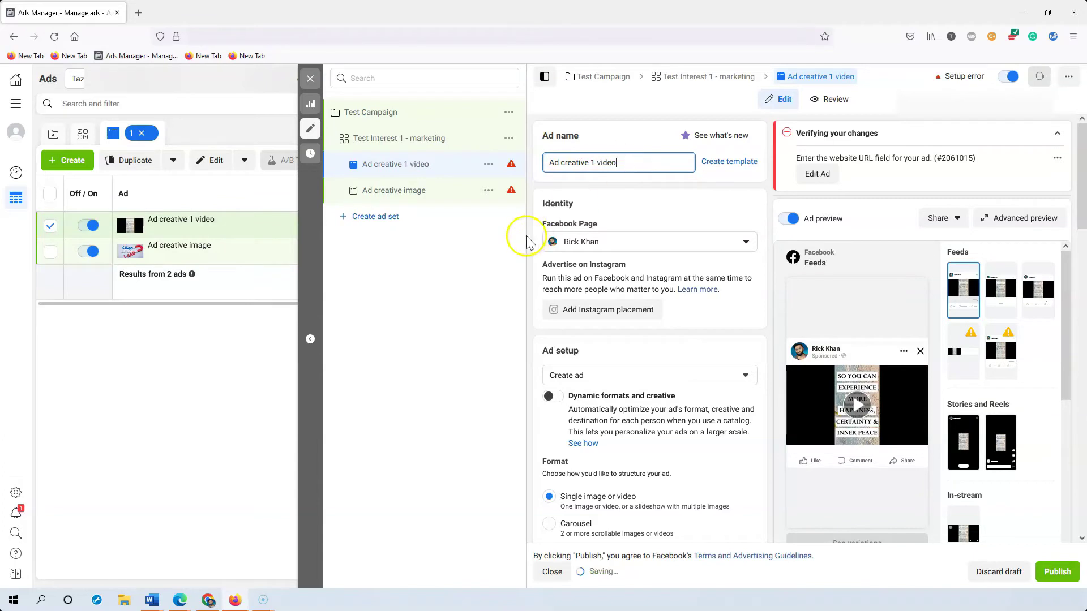
pyautogui.click(490, 274)
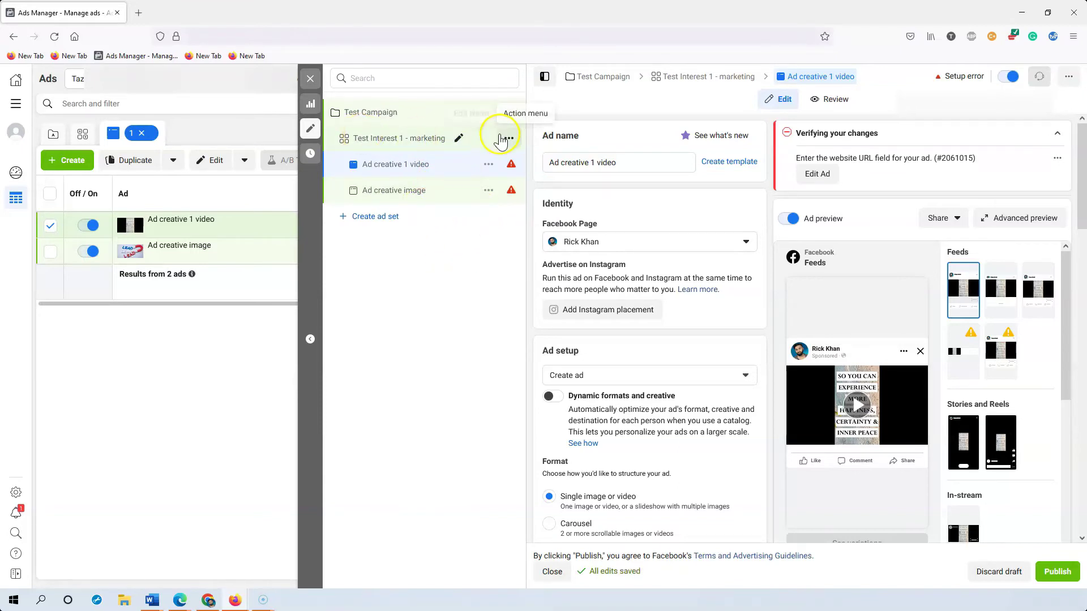
pyautogui.click(445, 139)
# Duplicate the Test Interest 1 - marketing ad set
pyautogui.click(510, 141)
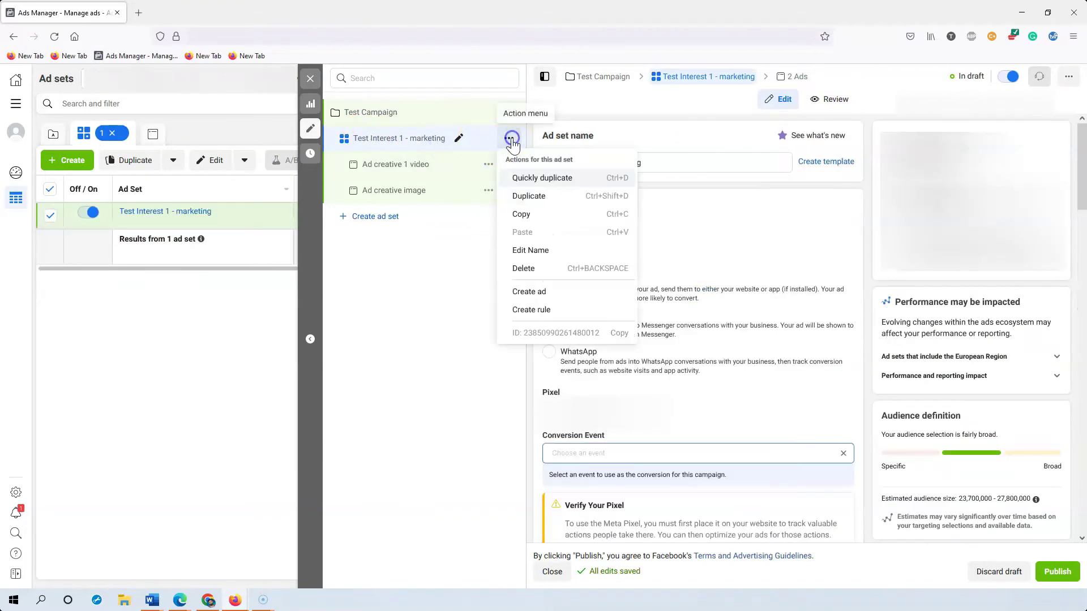
pyautogui.click(536, 196)
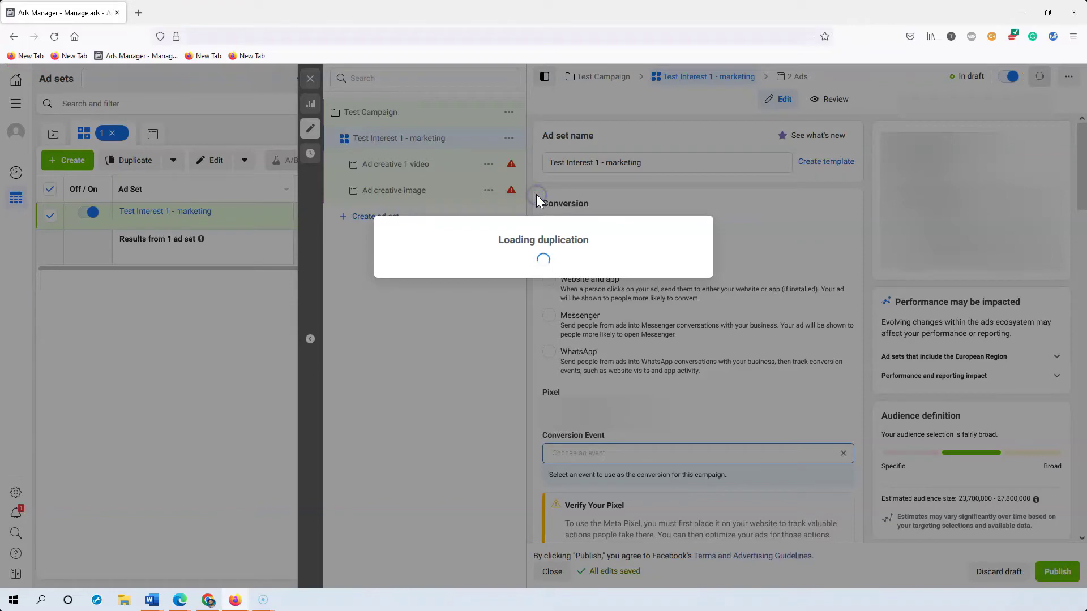
pyautogui.click(668, 395)
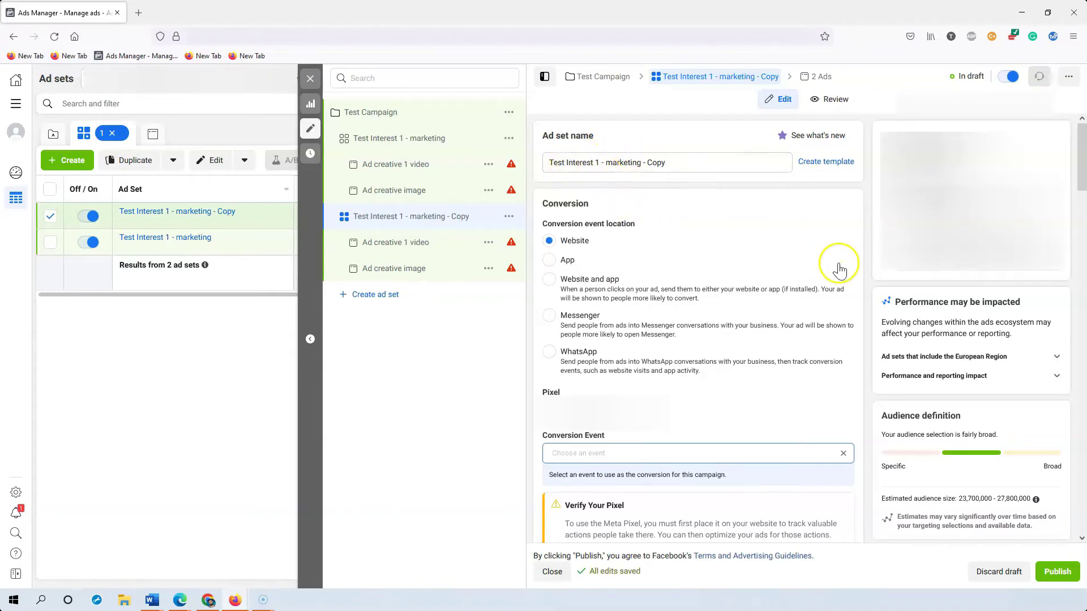
# In the copy's detailed targeting, replace Marketing with Small business owners
pyautogui.scroll(-12, 872, 311)
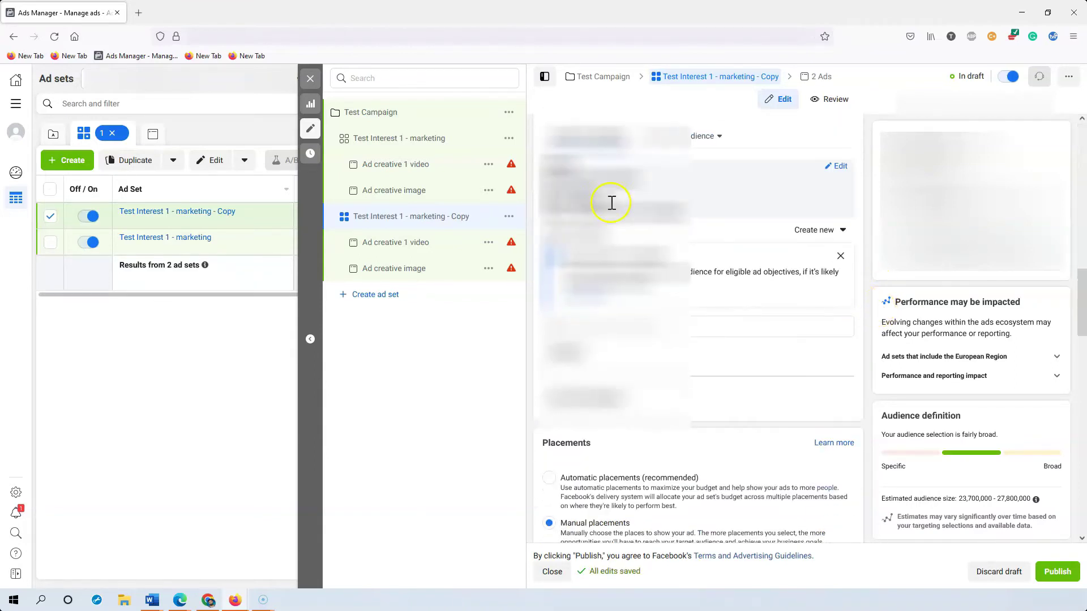
pyautogui.click(837, 167)
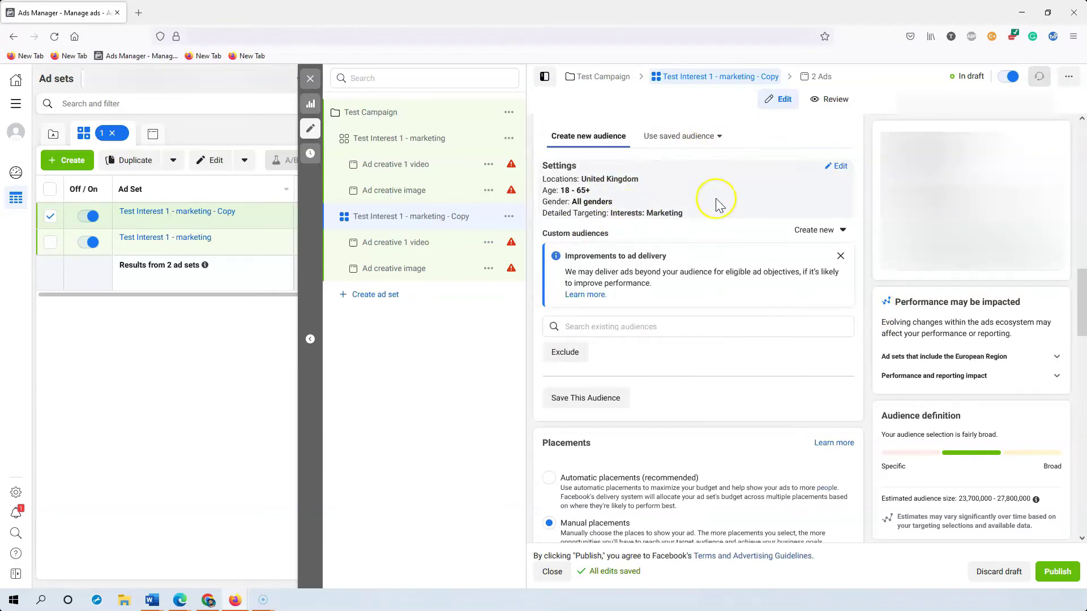
pyautogui.click(844, 166)
pyautogui.scroll(-4, 735, 359)
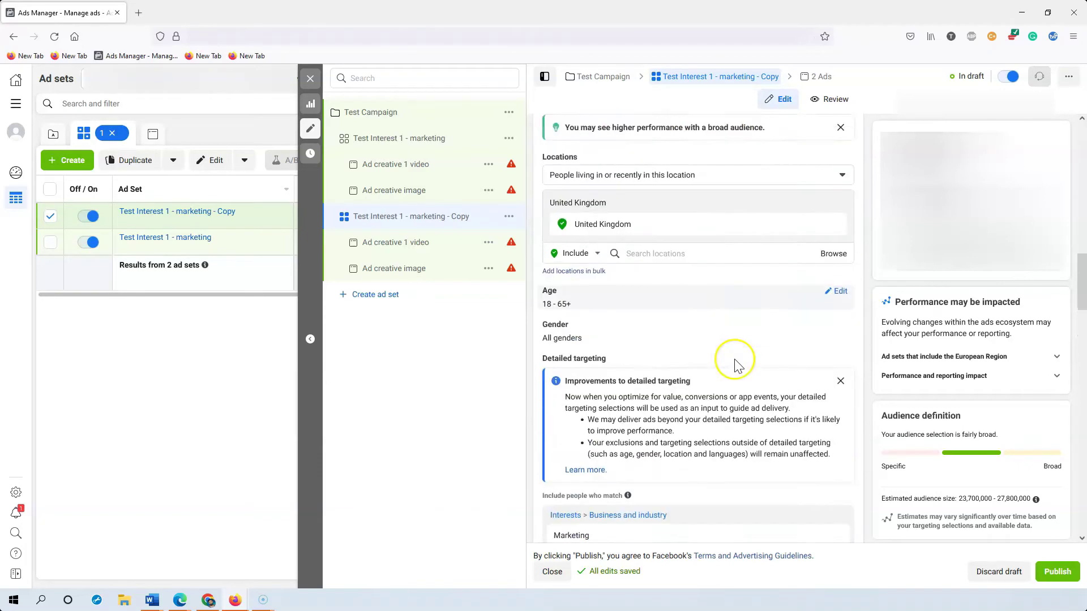
pyautogui.click(840, 202)
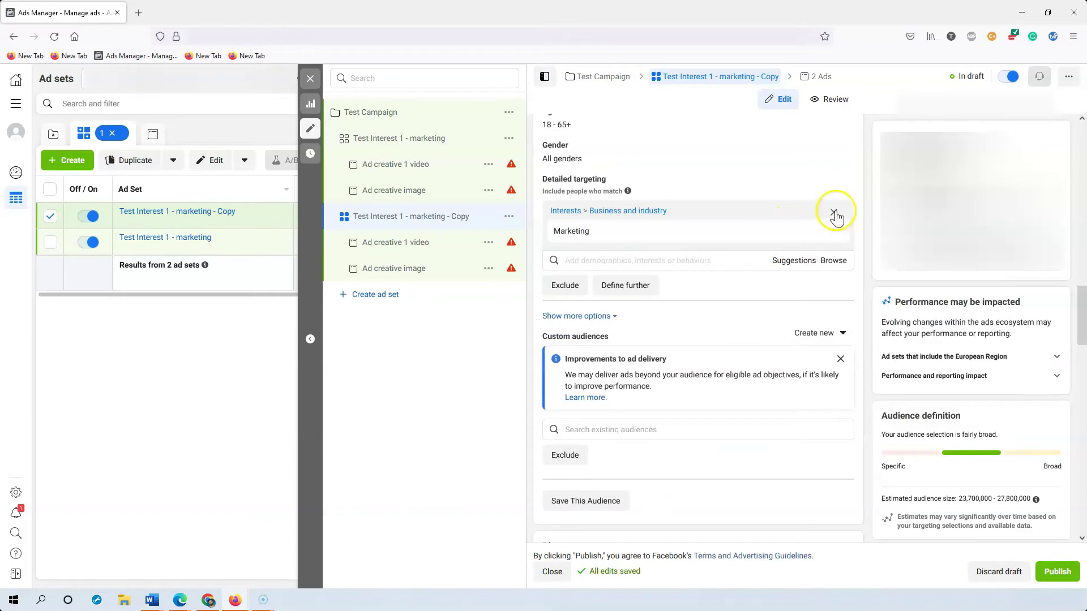
pyautogui.click(834, 210)
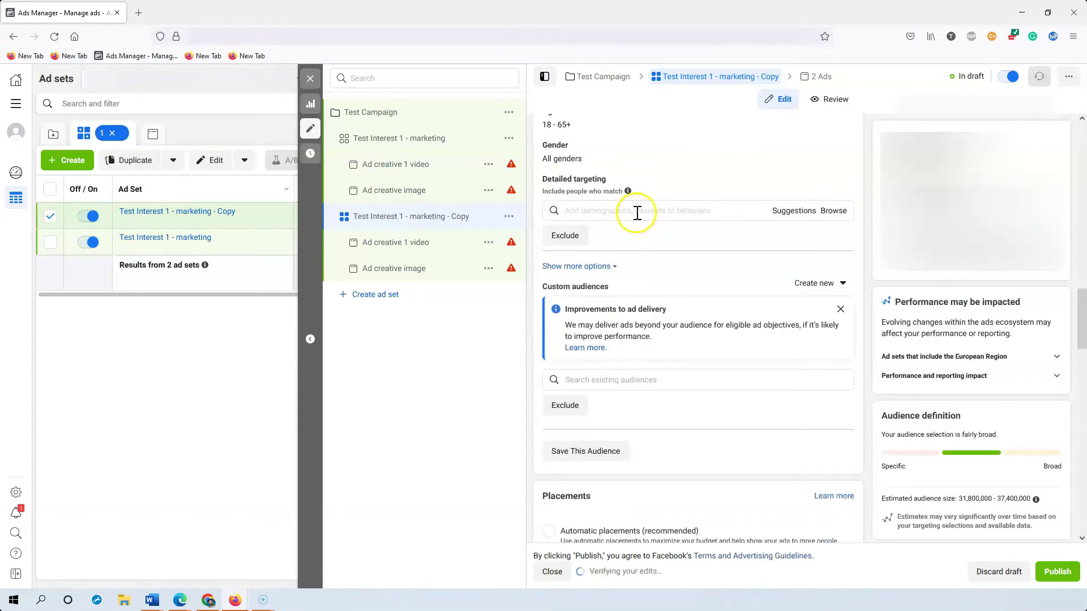
pyautogui.click(638, 212)
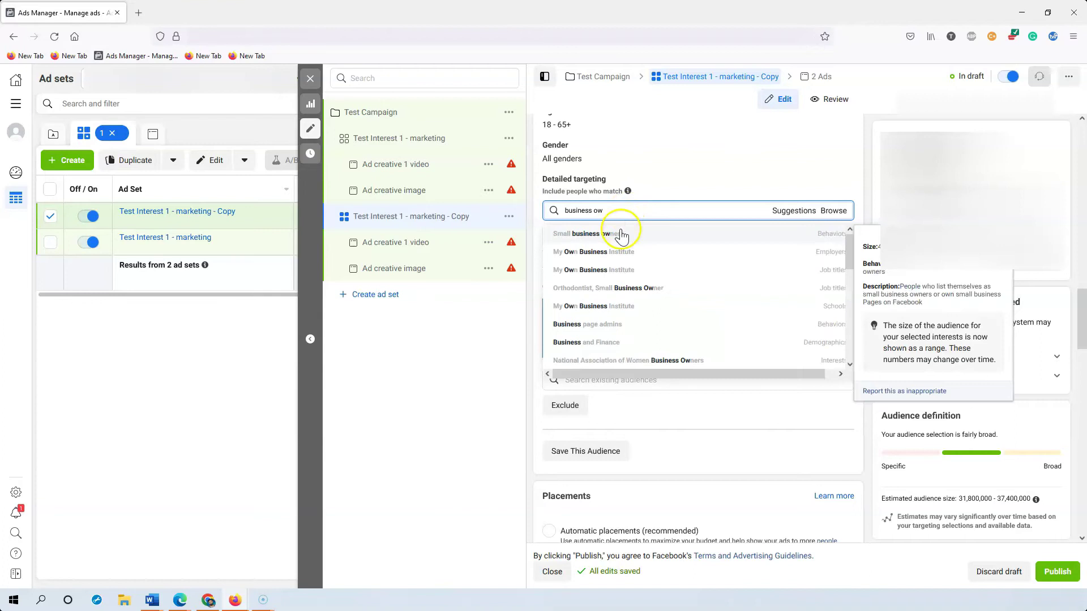
pyautogui.click(625, 236)
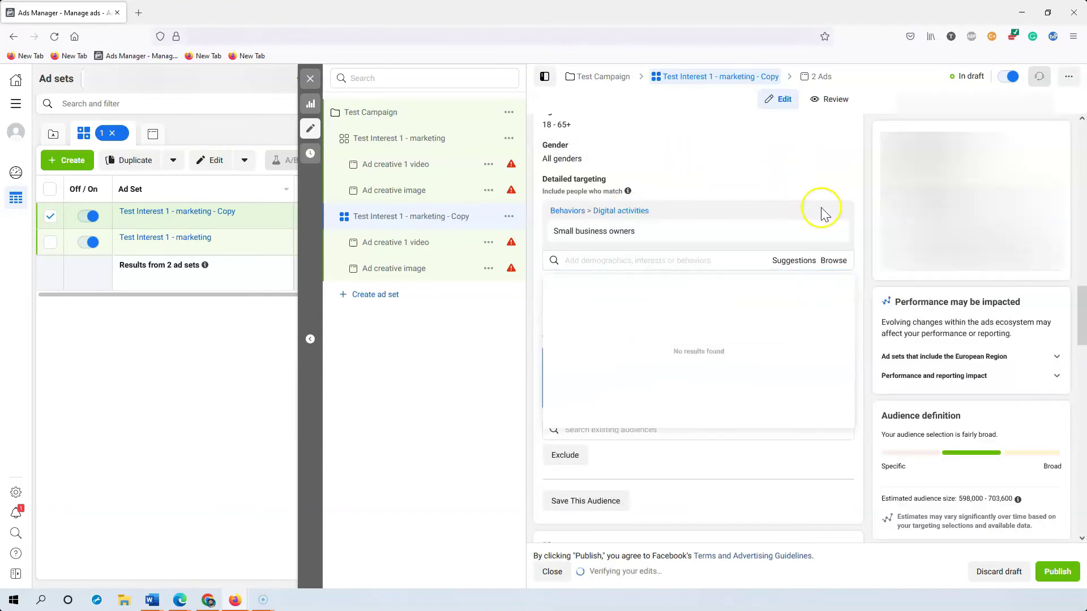
# Rename the copied ad set to Test Interest 2 - small business owners
pyautogui.scroll(10, 855, 216)
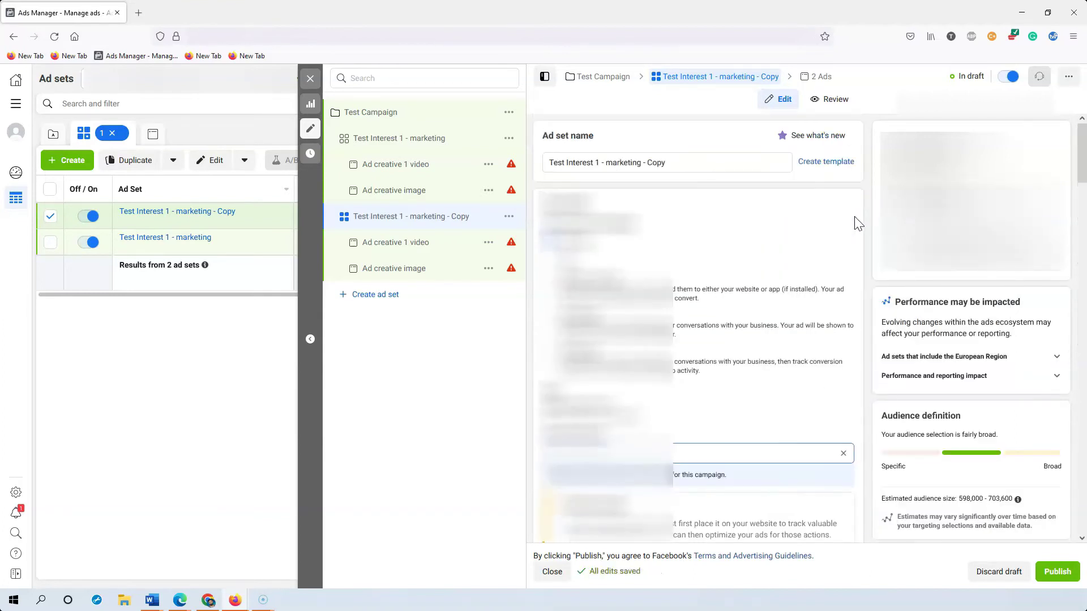
pyautogui.moveTo(605, 165); pyautogui.dragTo(691, 164)
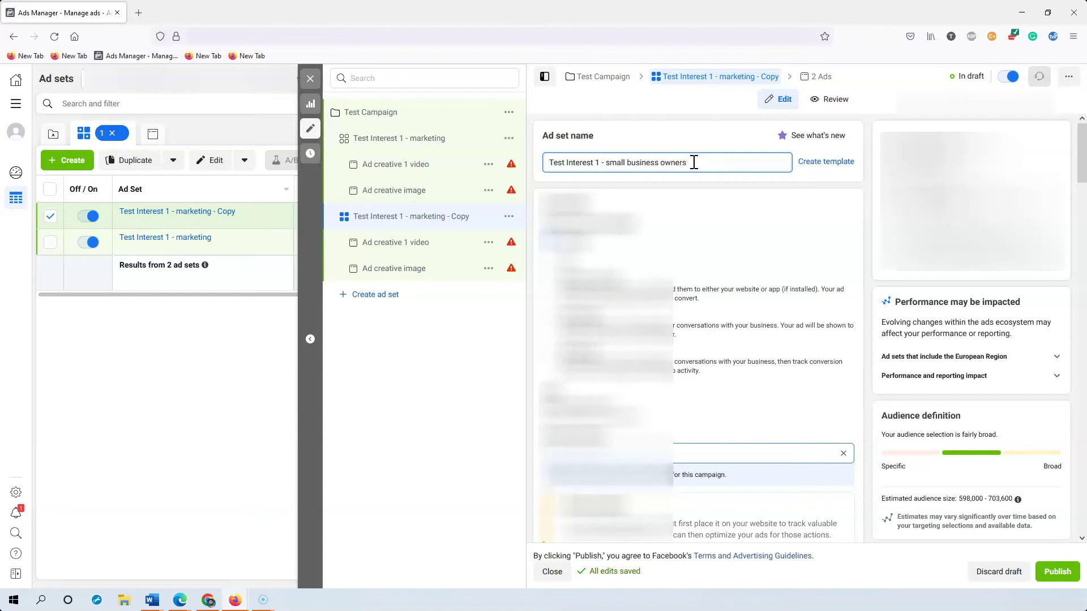
pyautogui.write('small business owners')
pyautogui.click(599, 163)
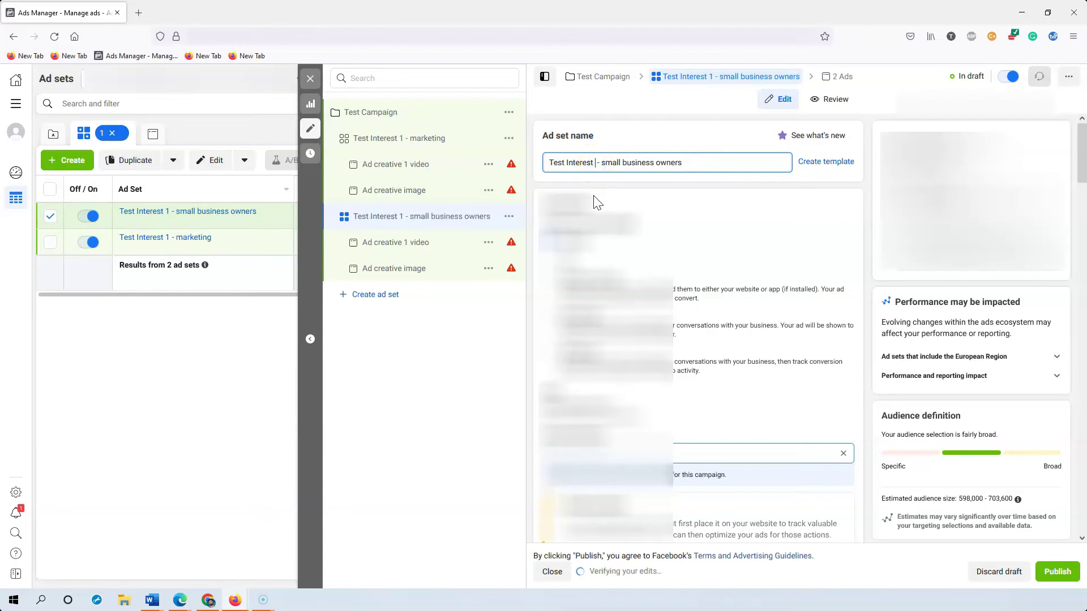
pyautogui.write('2')
pyautogui.click(753, 212)
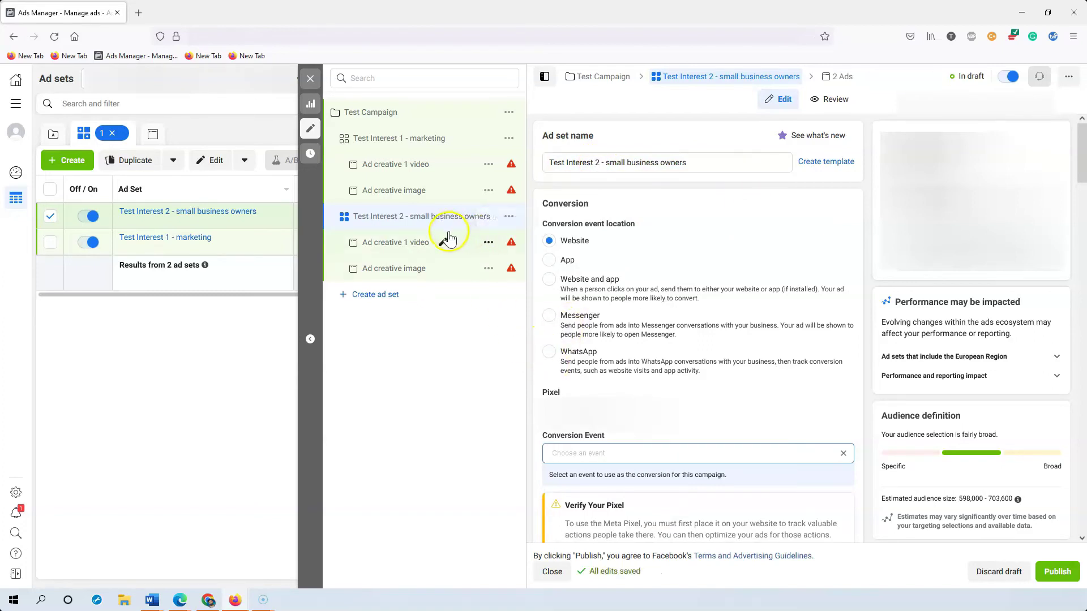
# Duplicate the Test Interest 2 - small business owners ad set
pyautogui.click(510, 219)
pyautogui.click(538, 278)
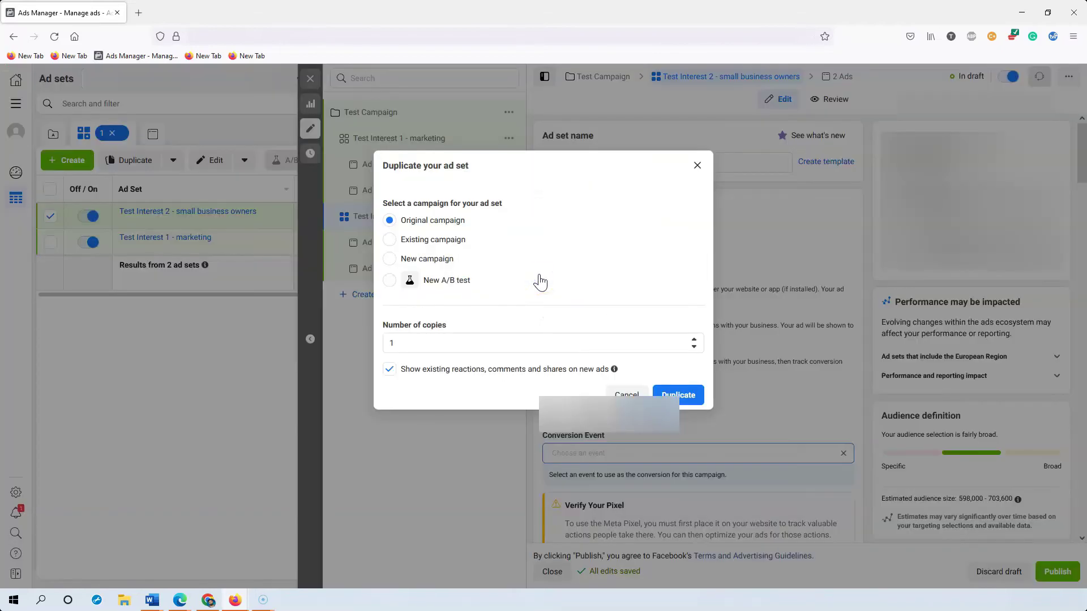
pyautogui.click(679, 394)
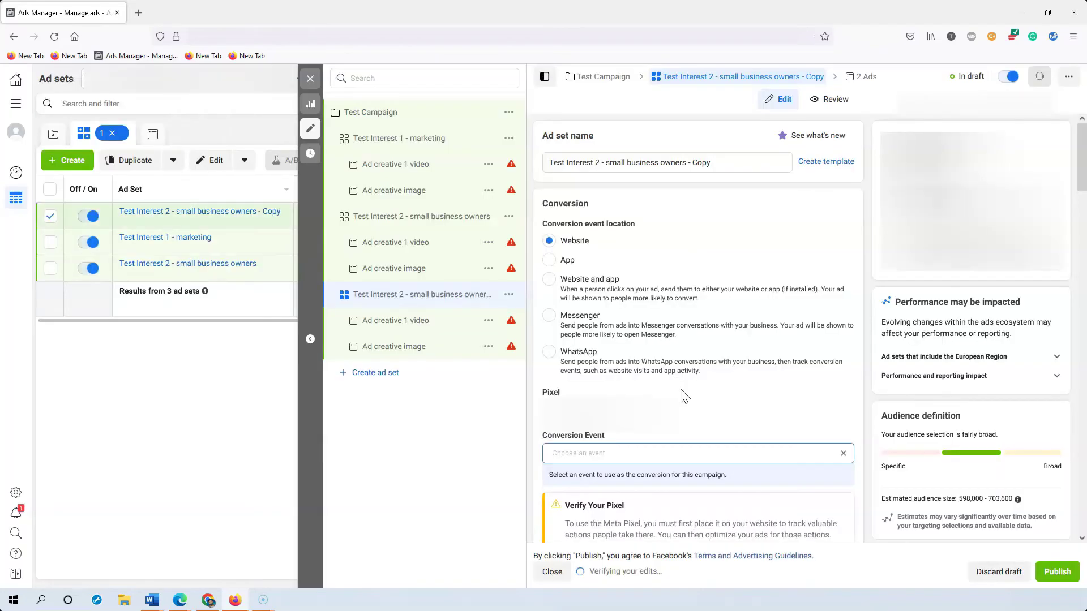
# In the copy's detailed targeting, replace Small business owners with Digital marketing
pyautogui.scroll(-8, 767, 317)
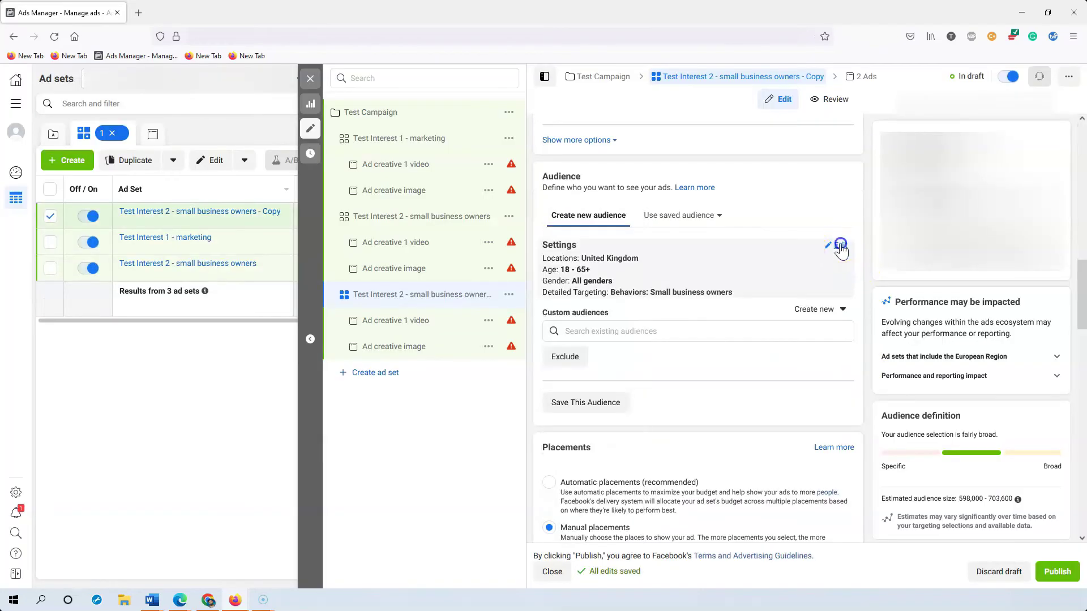
pyautogui.click(840, 246)
pyautogui.scroll(-2, 790, 391)
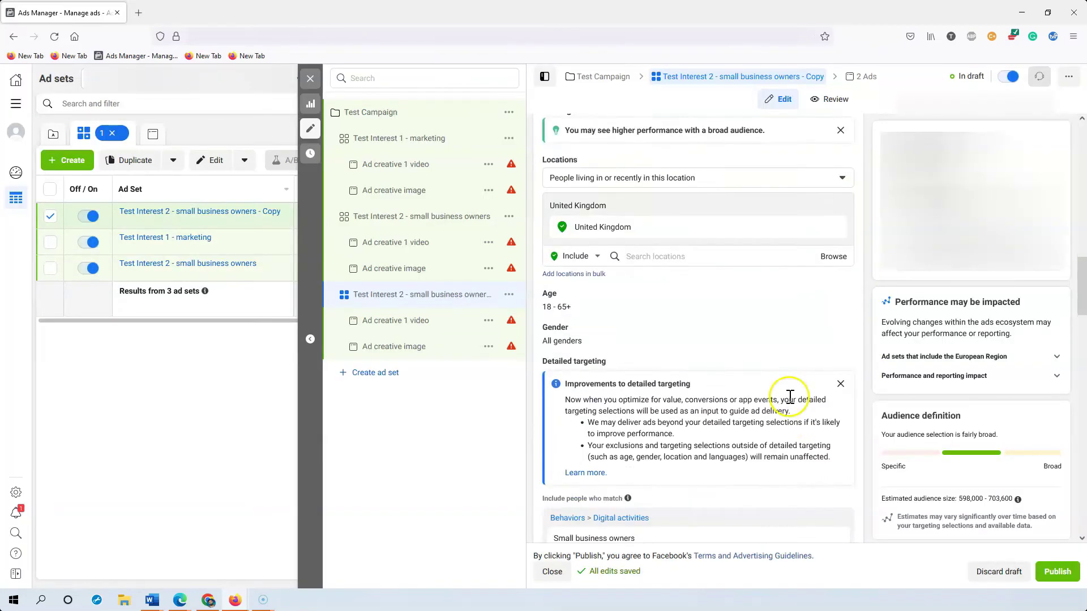
pyautogui.click(840, 360)
pyautogui.scroll(-2, 837, 360)
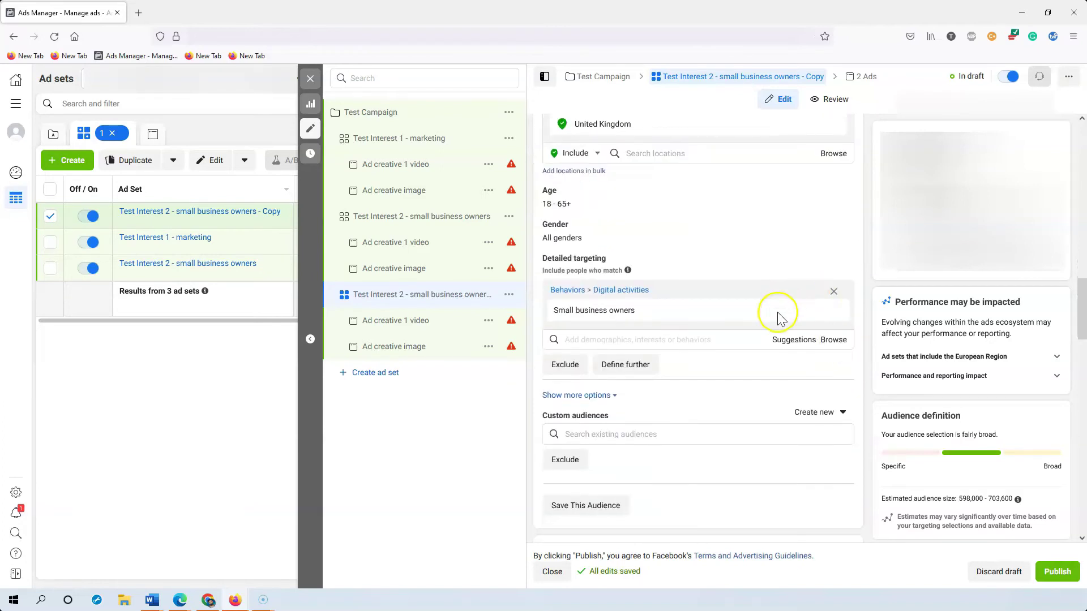
pyautogui.click(833, 290)
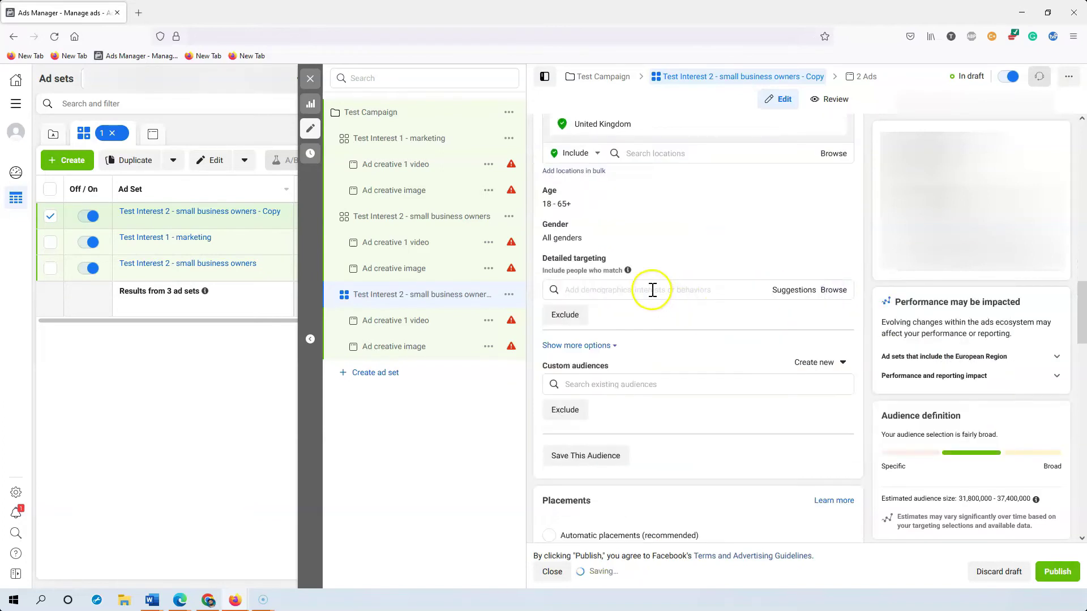
pyautogui.click(645, 290)
pyautogui.write('di')
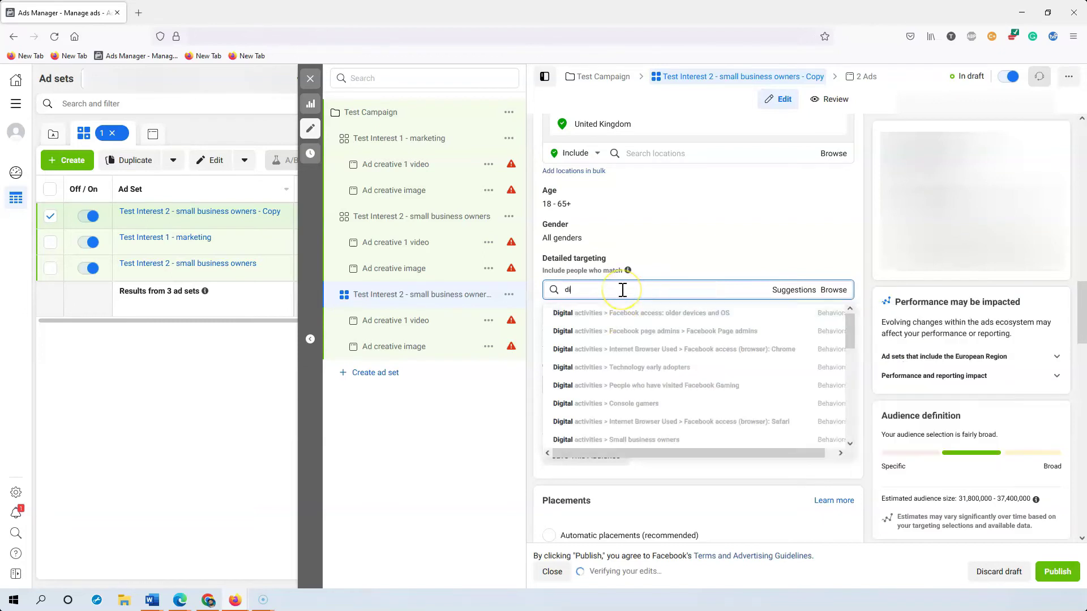
pyautogui.write('gital mar')
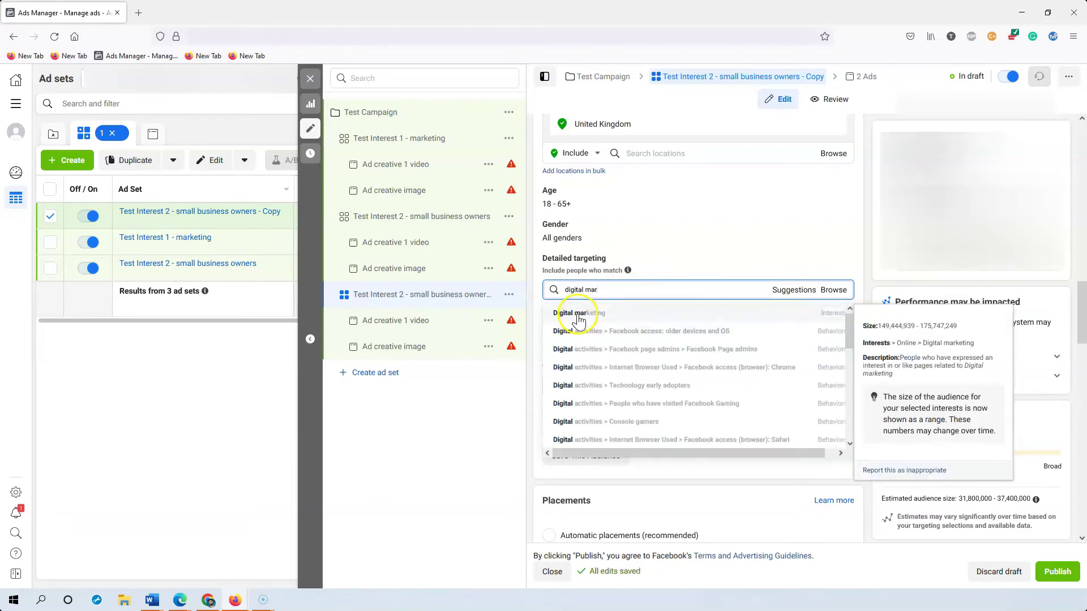
pyautogui.click(579, 315)
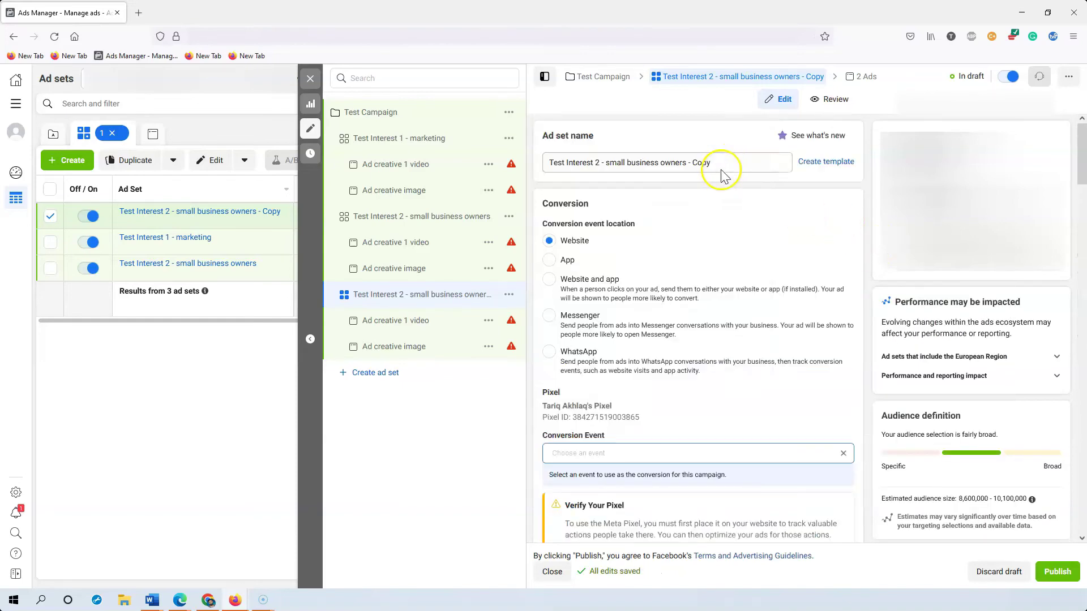
# Rename the new ad set to Test Interest 3 digital marketing
pyautogui.moveTo(723, 170); pyautogui.dragTo(625, 163)
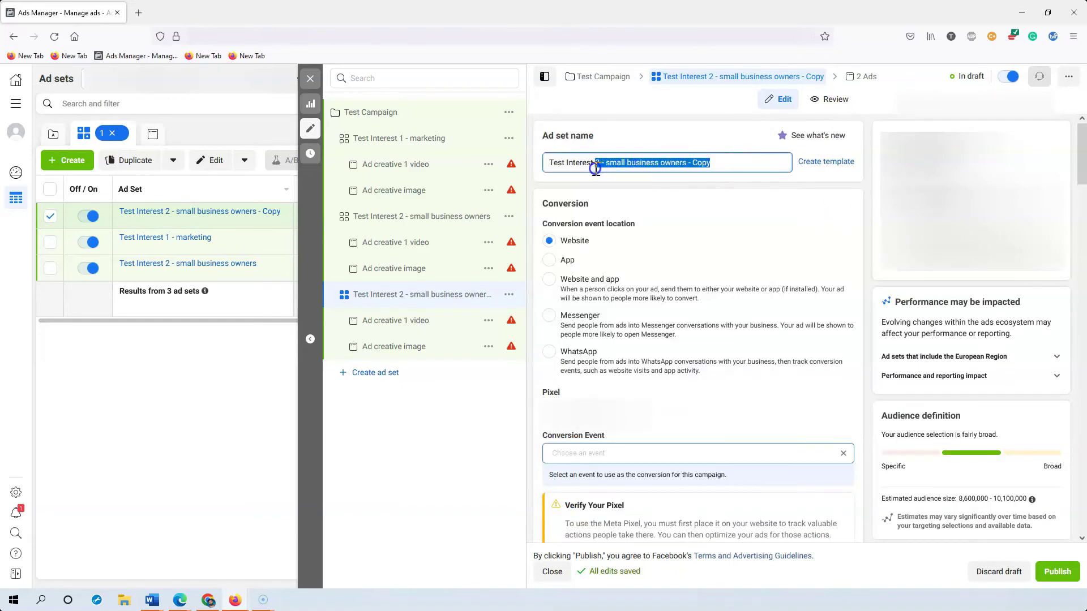
pyautogui.write('3 digital marketing')
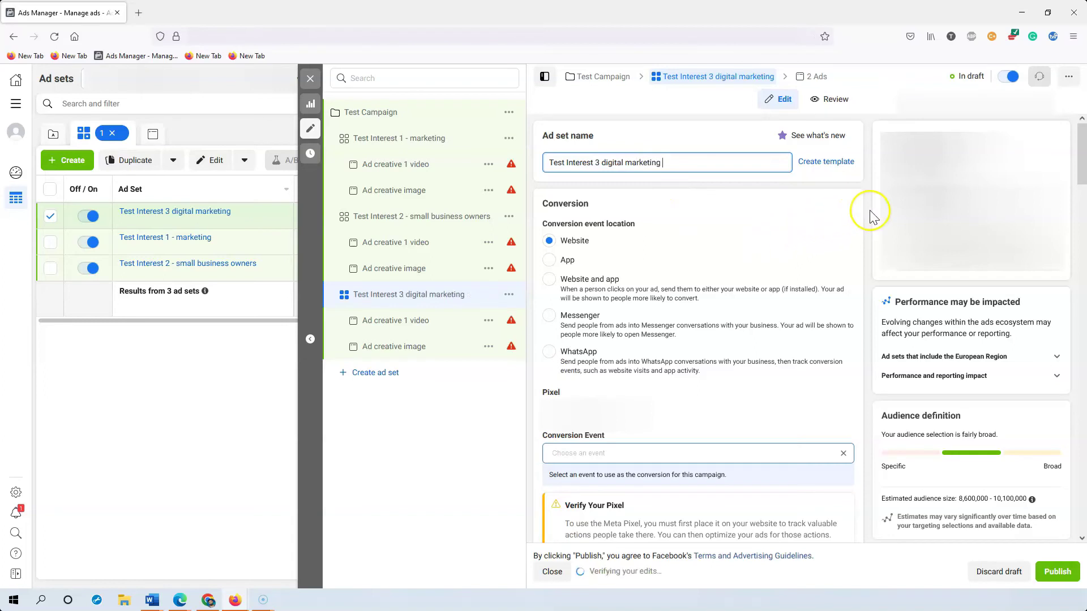
pyautogui.click(870, 211)
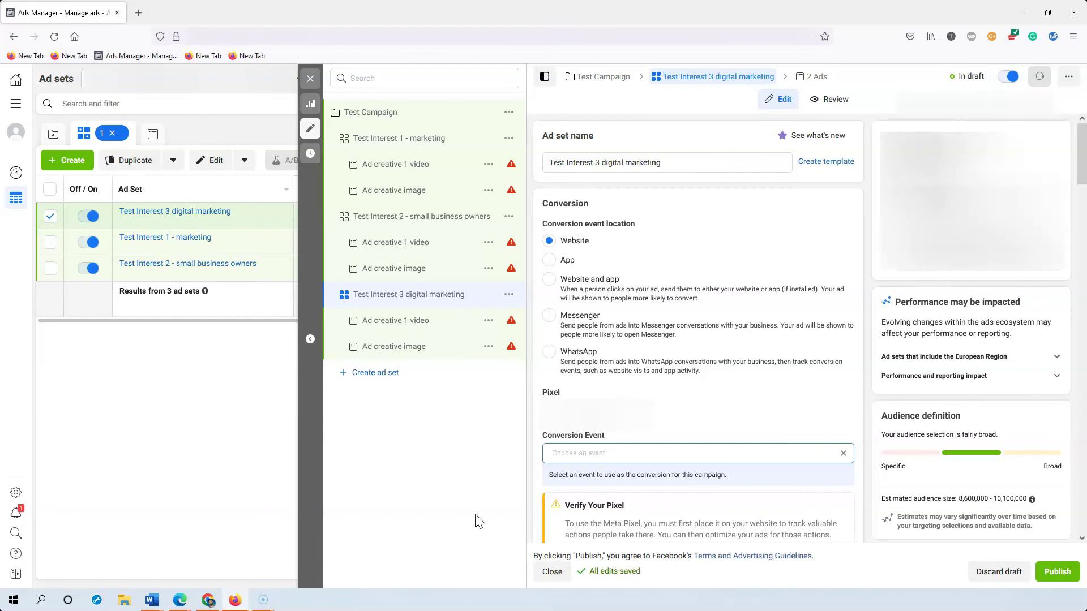
pyautogui.click(486, 516)
pyautogui.click(472, 180)
# Duplicate the Test Interest 1 - marketing ad set
pyautogui.click(510, 142)
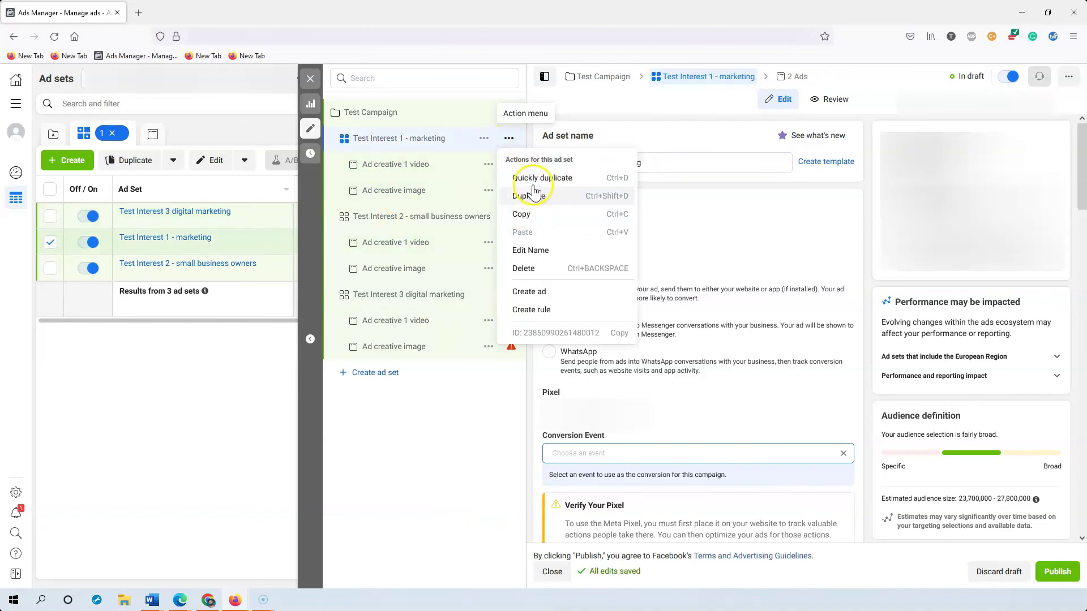
pyautogui.click(707, 90)
pyautogui.click(526, 197)
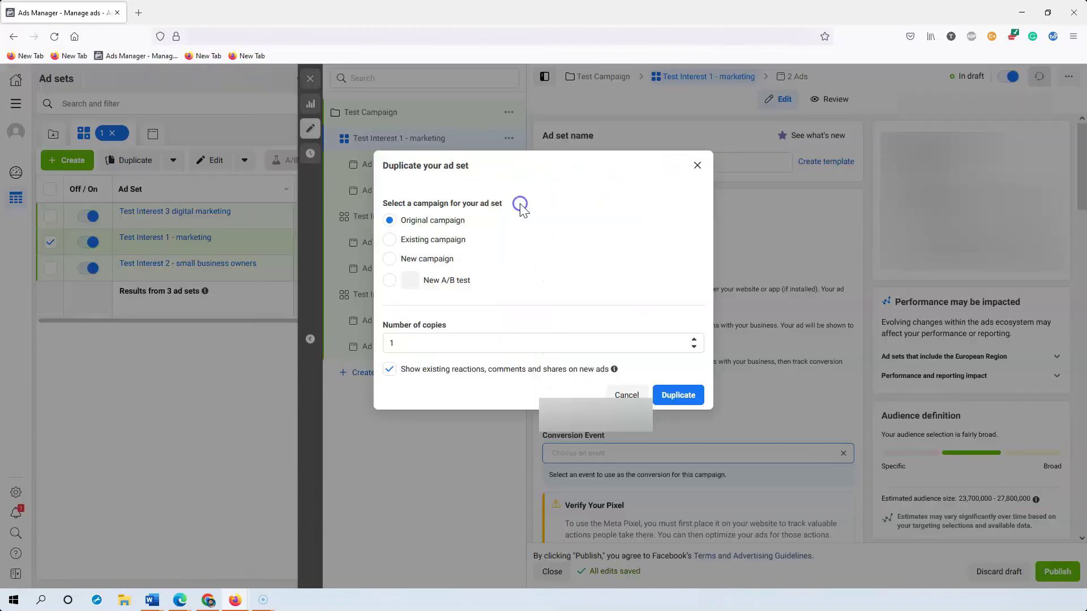
pyautogui.click(681, 395)
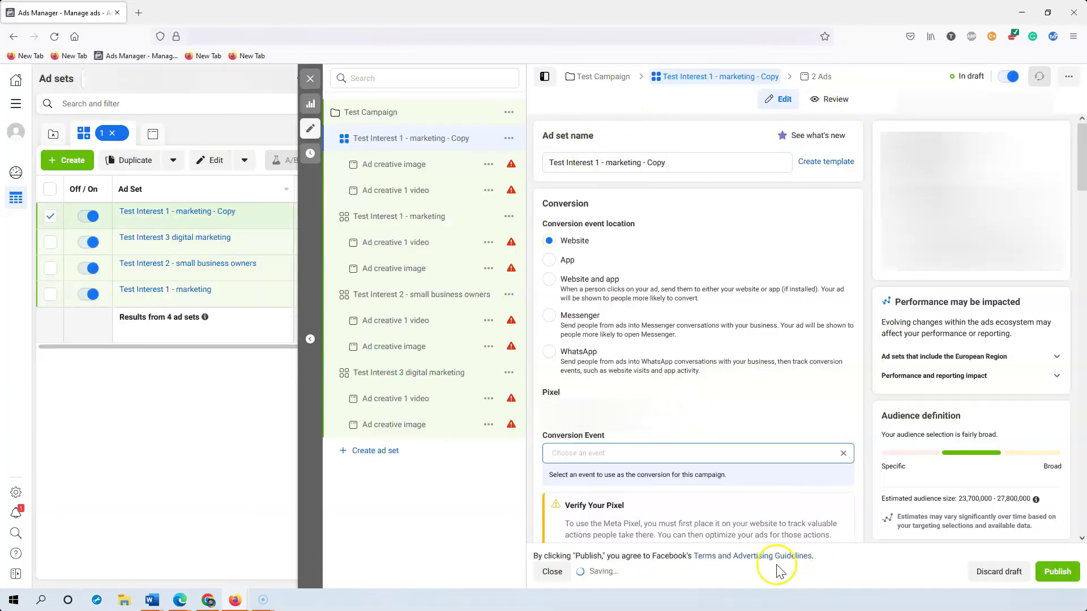
# Select the end of the copy's ad set name and move down to its Audience section
pyautogui.click(637, 163)
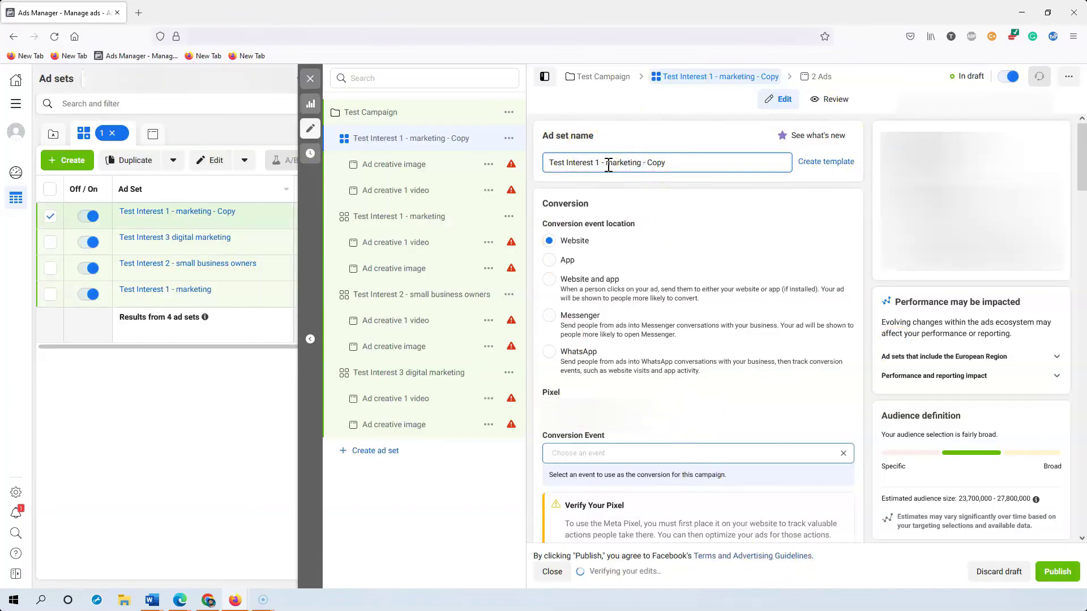
pyautogui.moveTo(645, 163); pyautogui.dragTo(592, 165)
pyautogui.scroll(-10, 787, 436)
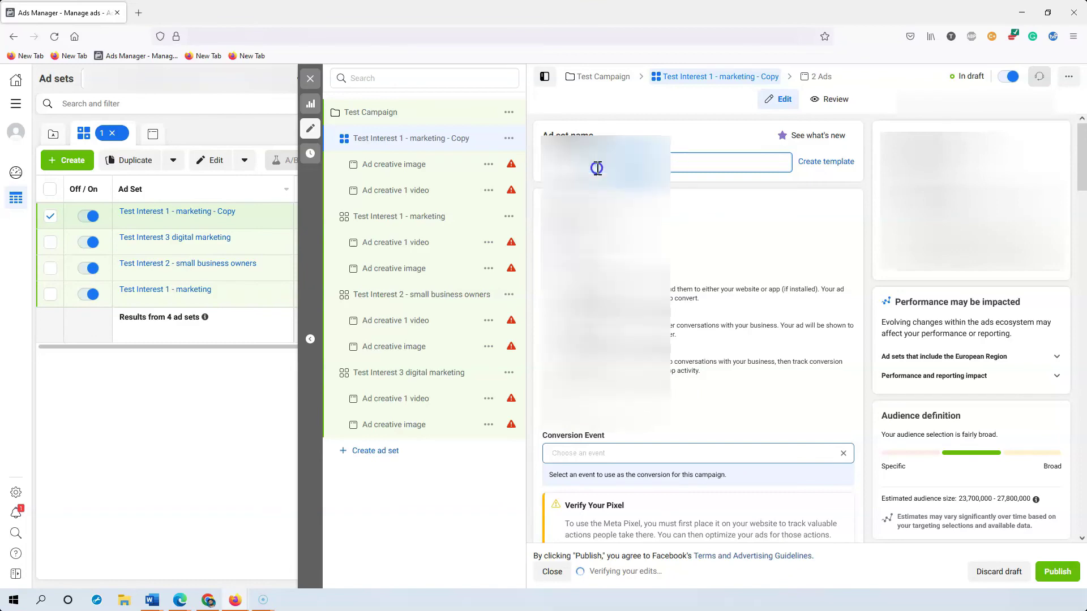
pyautogui.scroll(-3, 770, 441)
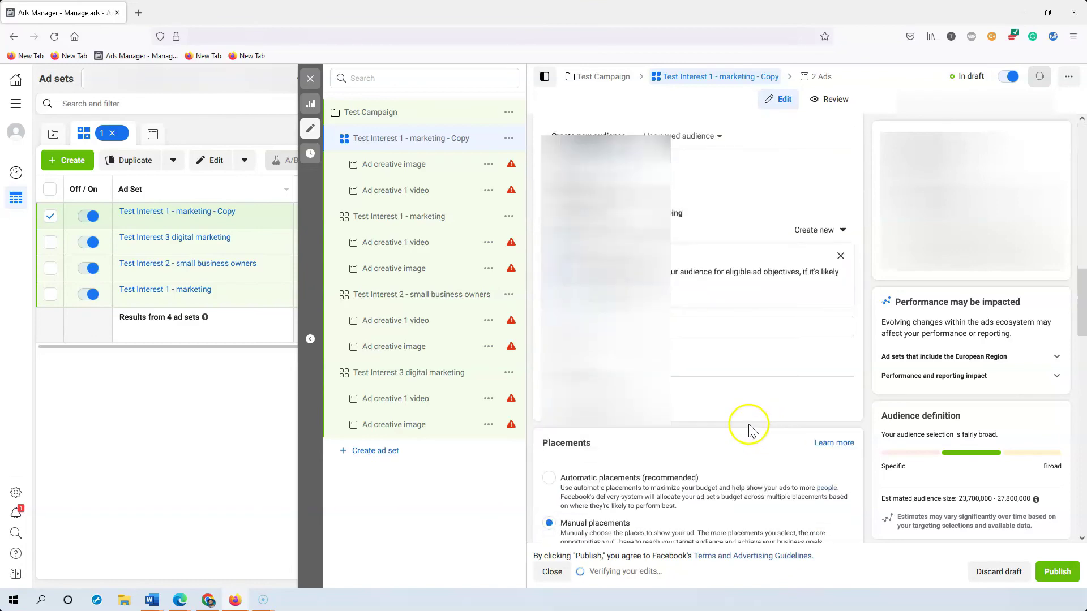
pyautogui.moveTo(721, 281)
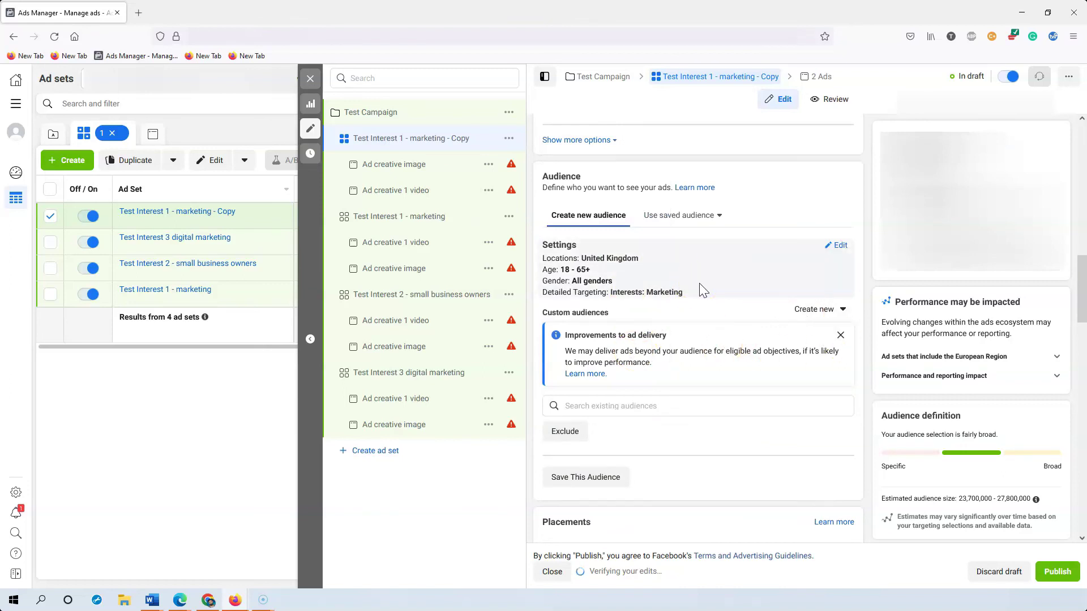
pyautogui.click(708, 269)
pyautogui.click(653, 261)
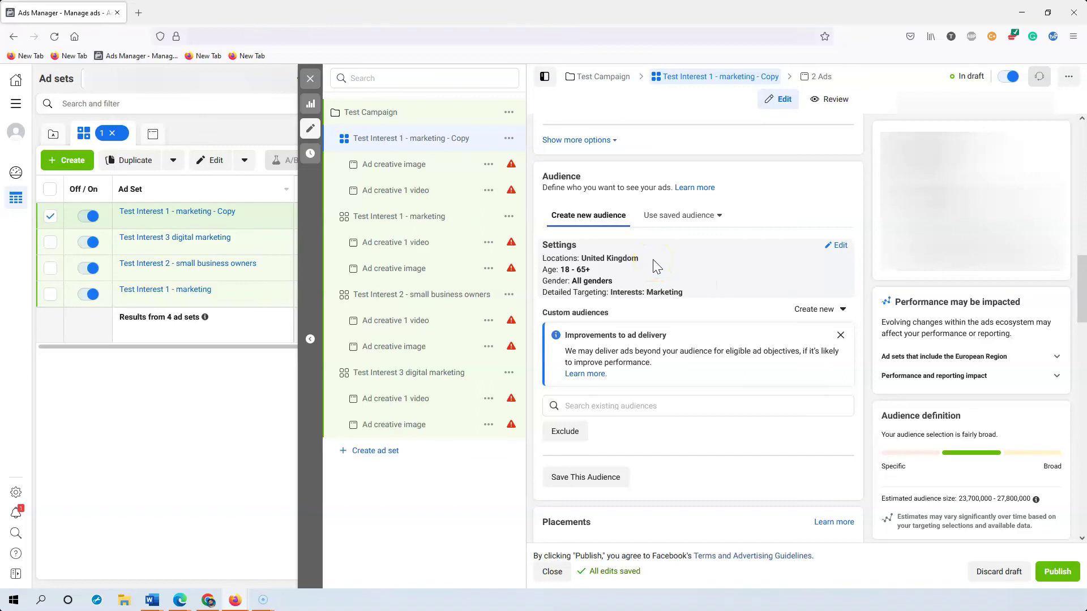